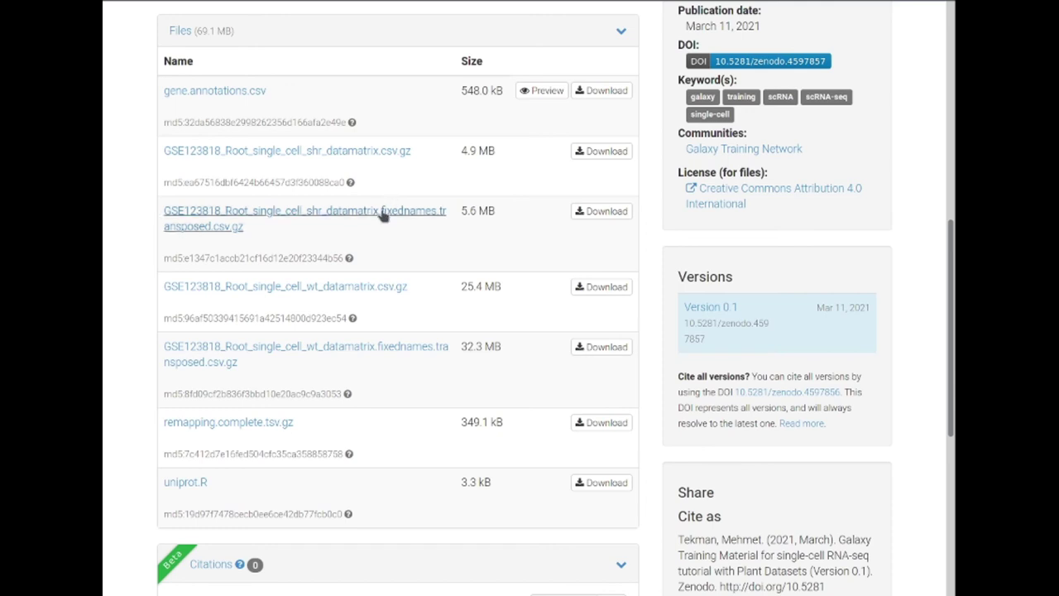
# Scroll the Zenodo record to its Files list showing the shr and wt datamatrix CSVs and sizes
pyautogui.scroll(1, 380, 214)
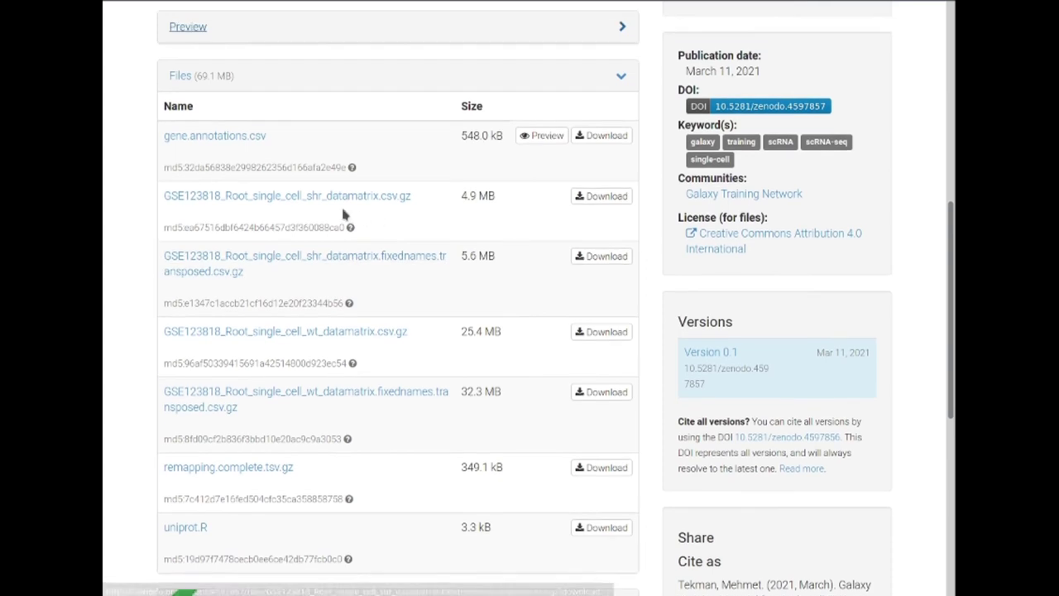
# Check the shr datamatrix file names, including the transposed shr file, then return to the Galaxy tutorial
pyautogui.click(207, 198)
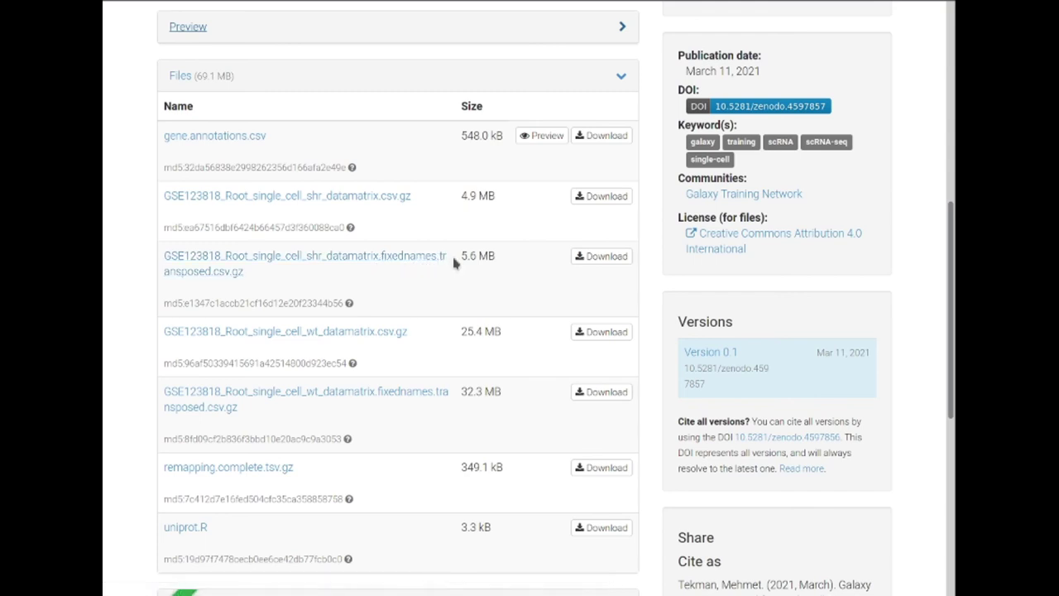
pyautogui.click(364, 200)
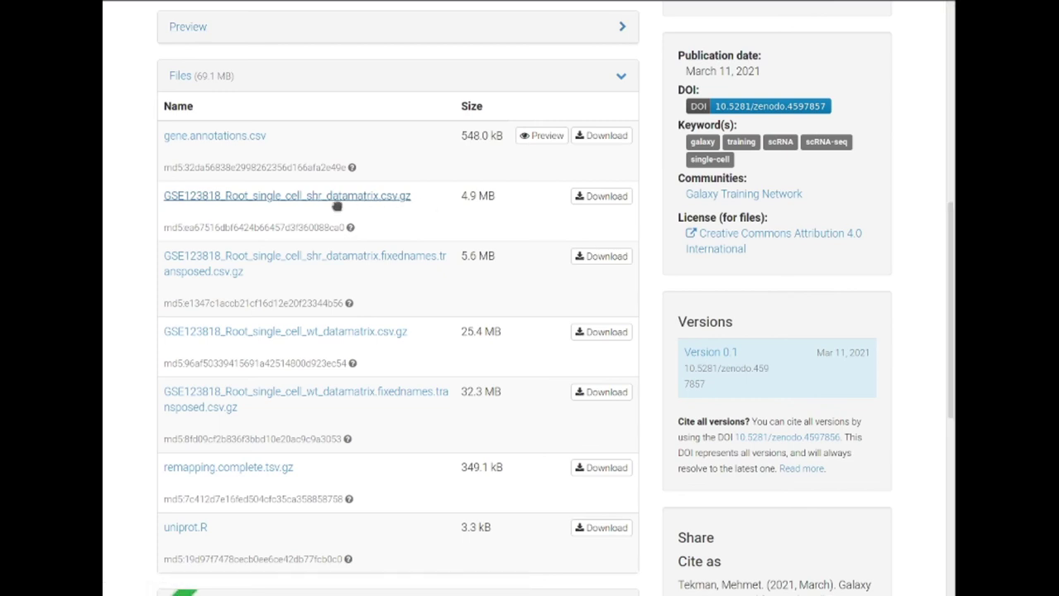
pyautogui.moveTo(163, 197); pyautogui.dragTo(419, 198)
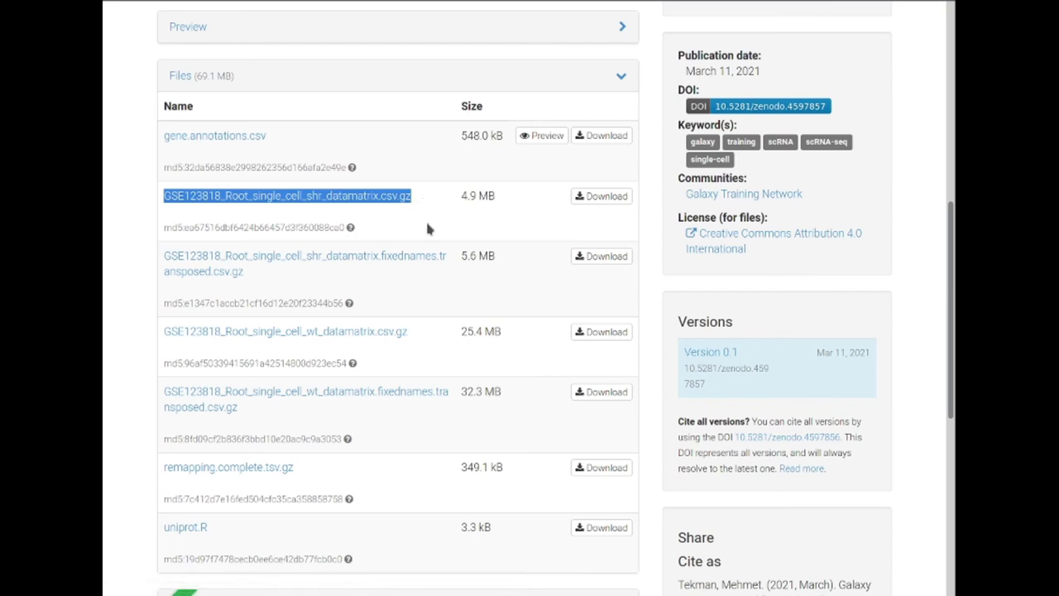
pyautogui.click(413, 301)
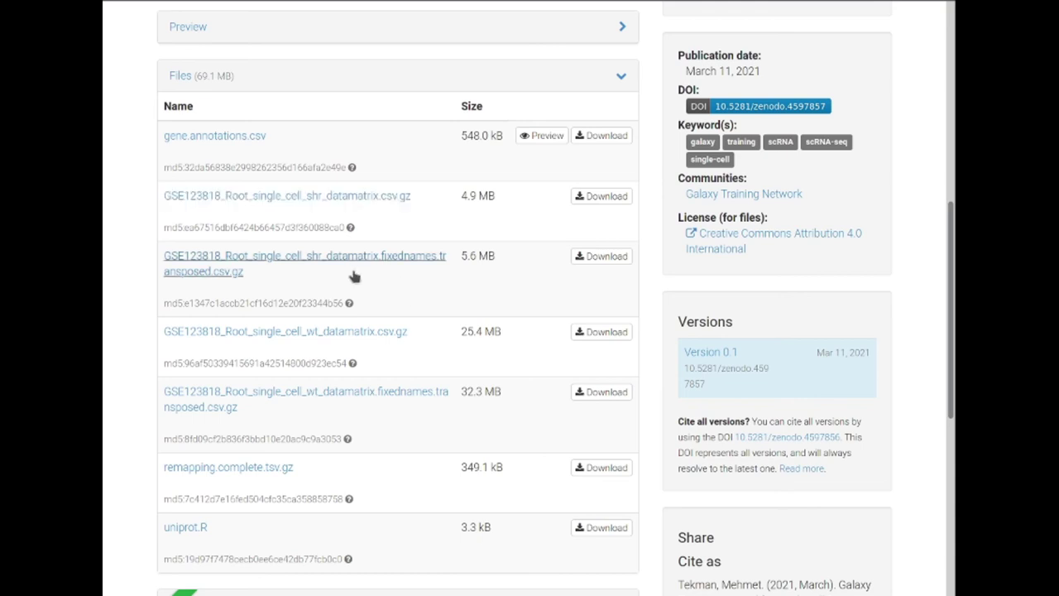
pyautogui.moveTo(141, 248); pyautogui.dragTo(256, 276)
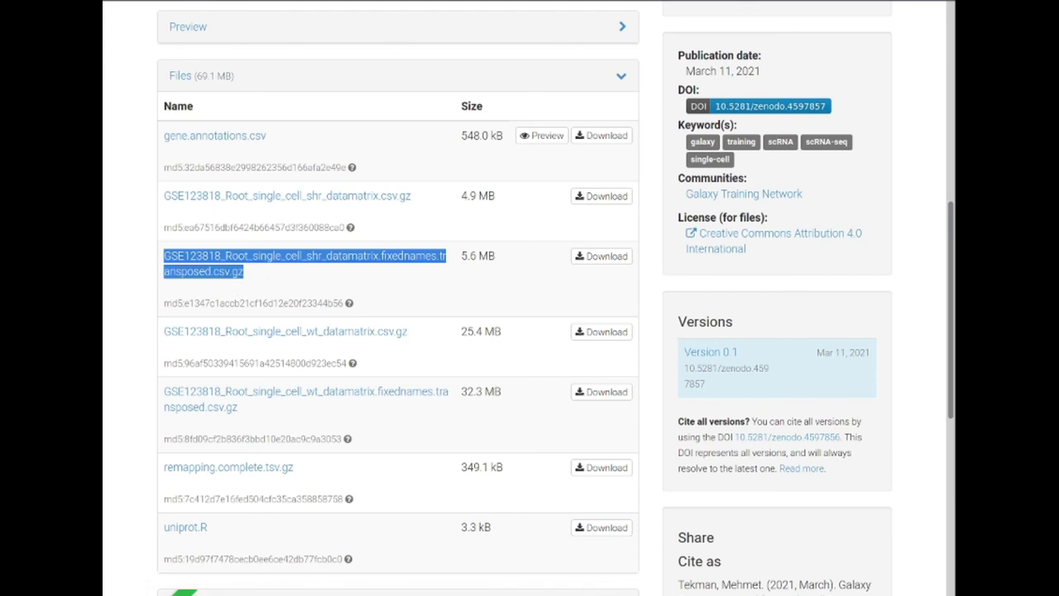
pyautogui.hotkey('ctrl', 'Tab')
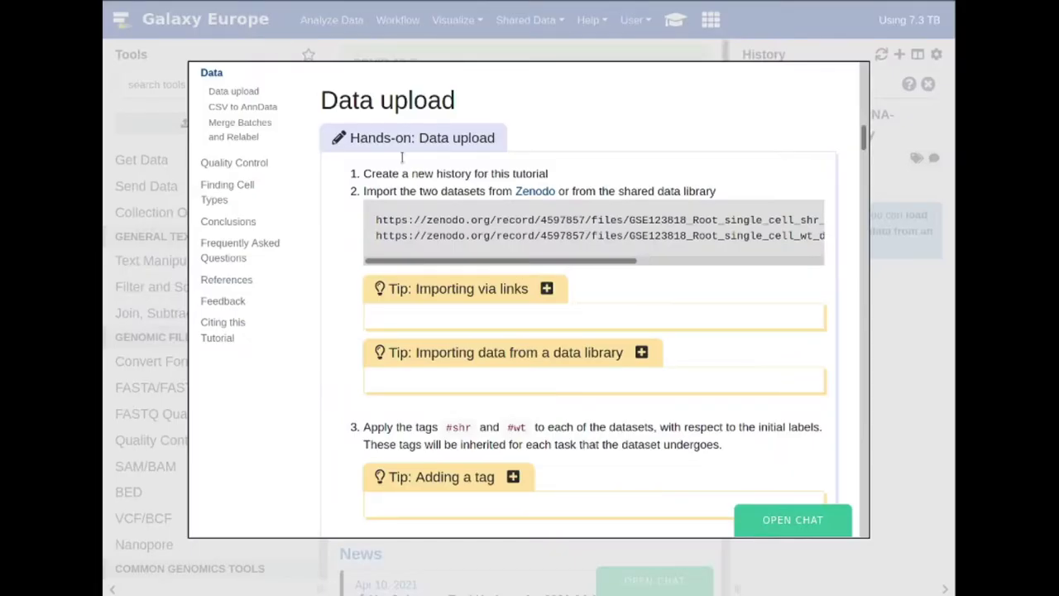
# Copy both Zenodo dataset URLs from the tutorial's Data upload hands-on and close the tutorial
pyautogui.moveTo(796, 214)
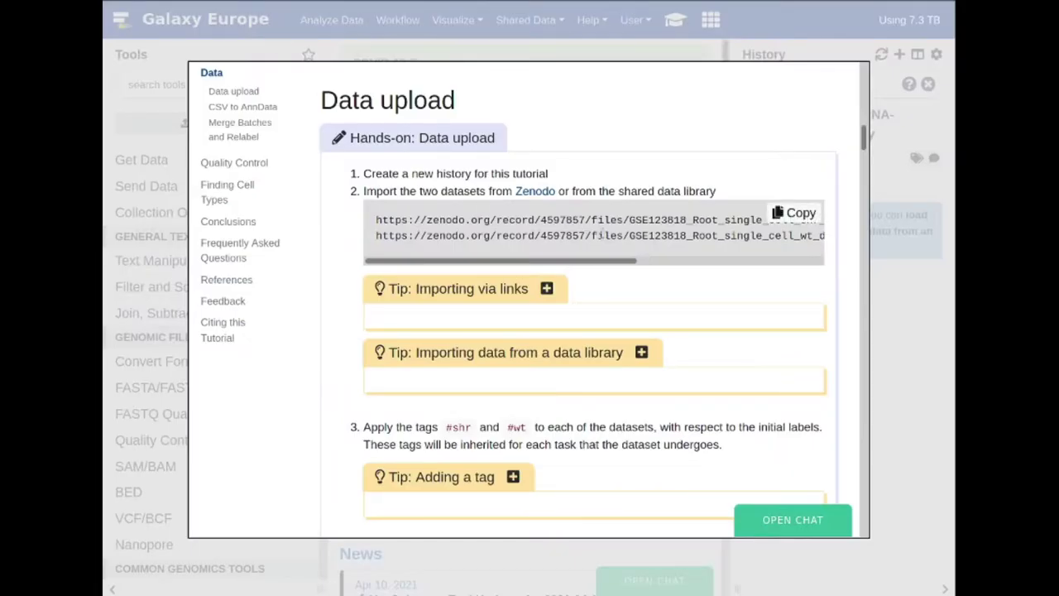
pyautogui.click(799, 214)
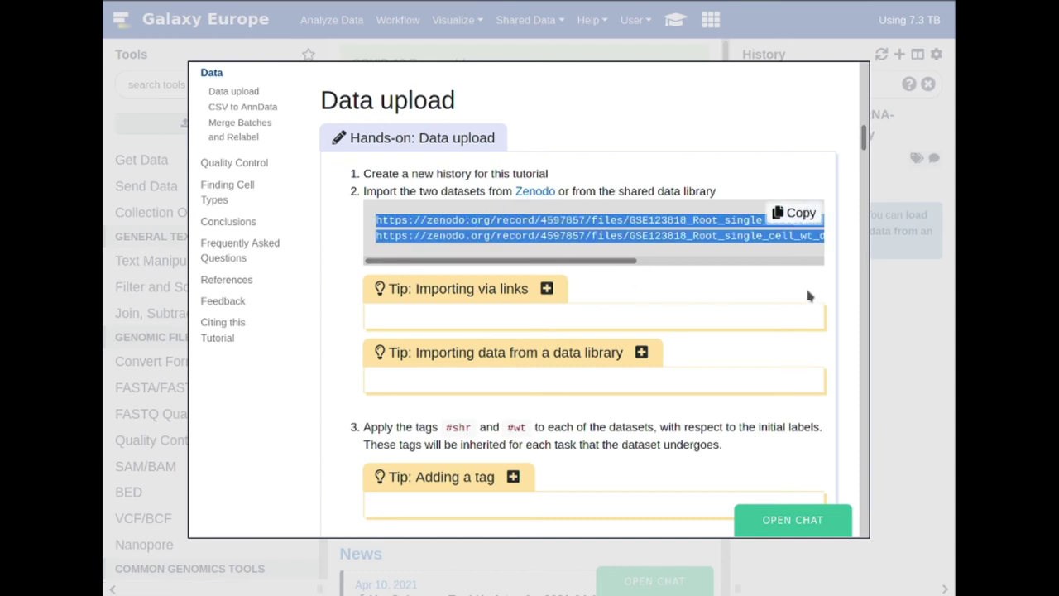
pyautogui.click(903, 316)
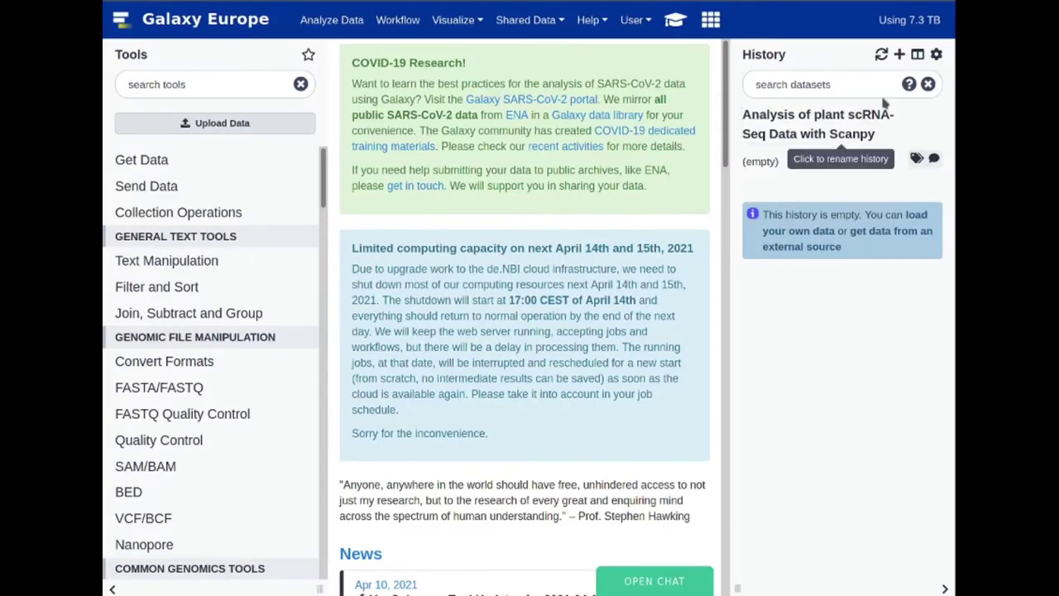
# Paste the two URLs into Upload Data's Paste/Fetch box and start importing them
pyautogui.click(243, 128)
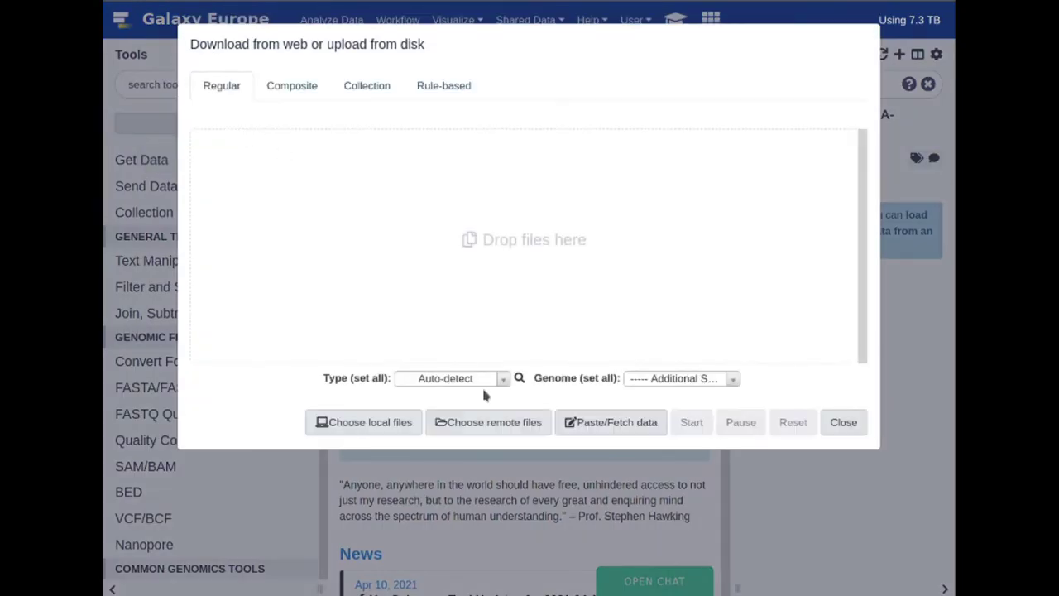
pyautogui.click(587, 423)
pyautogui.click(455, 251)
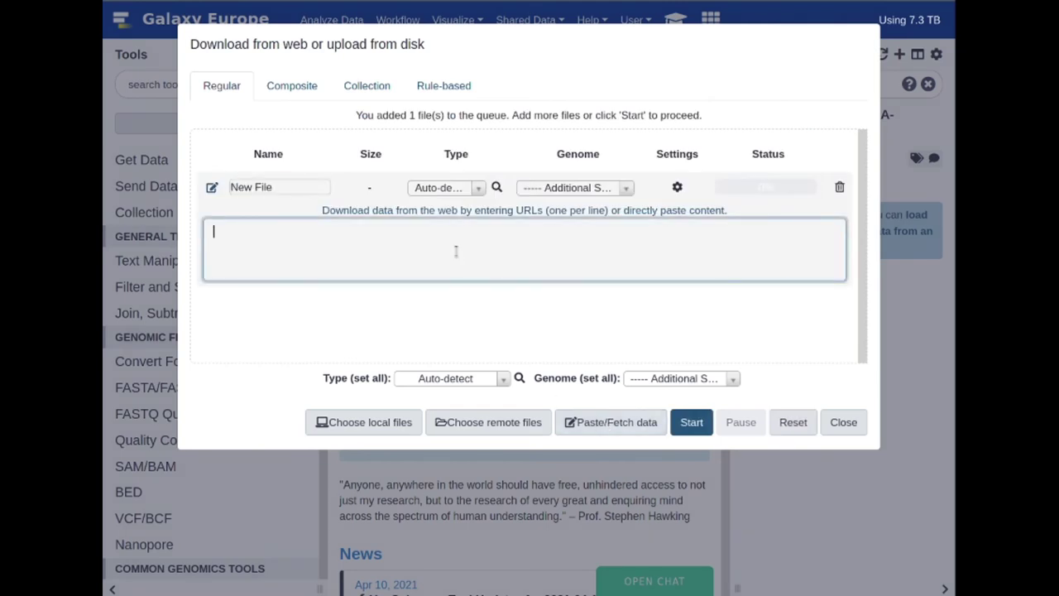
pyautogui.hotkey('ctrl', 'v')
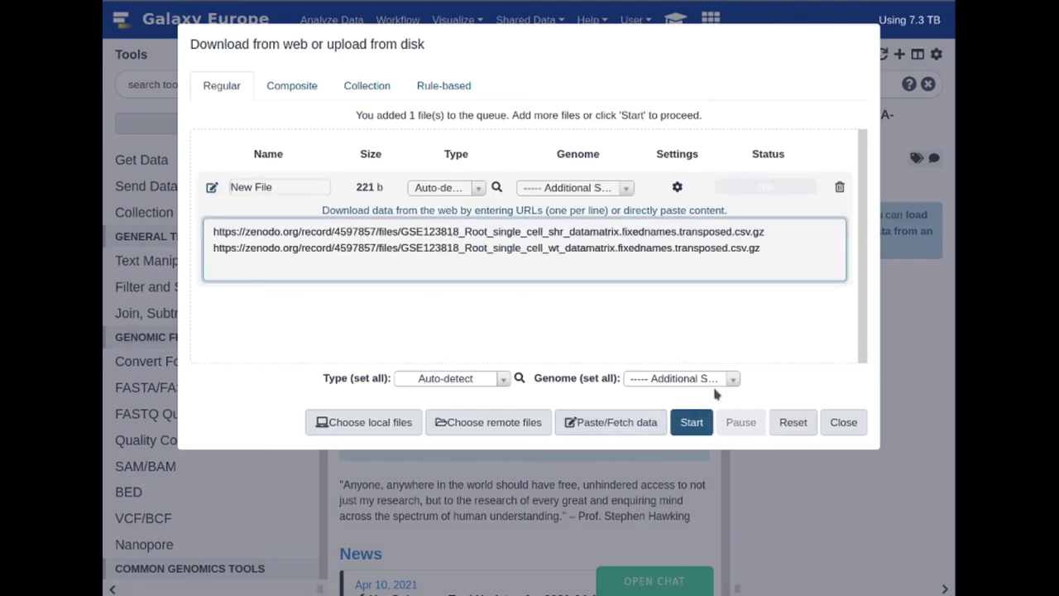
pyautogui.click(693, 425)
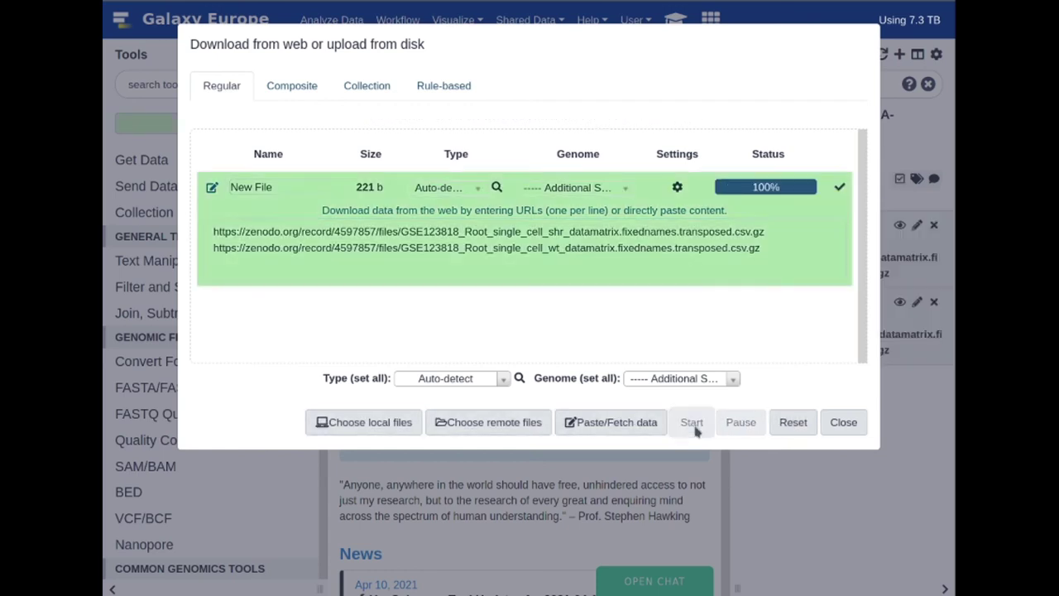
pyautogui.click(843, 422)
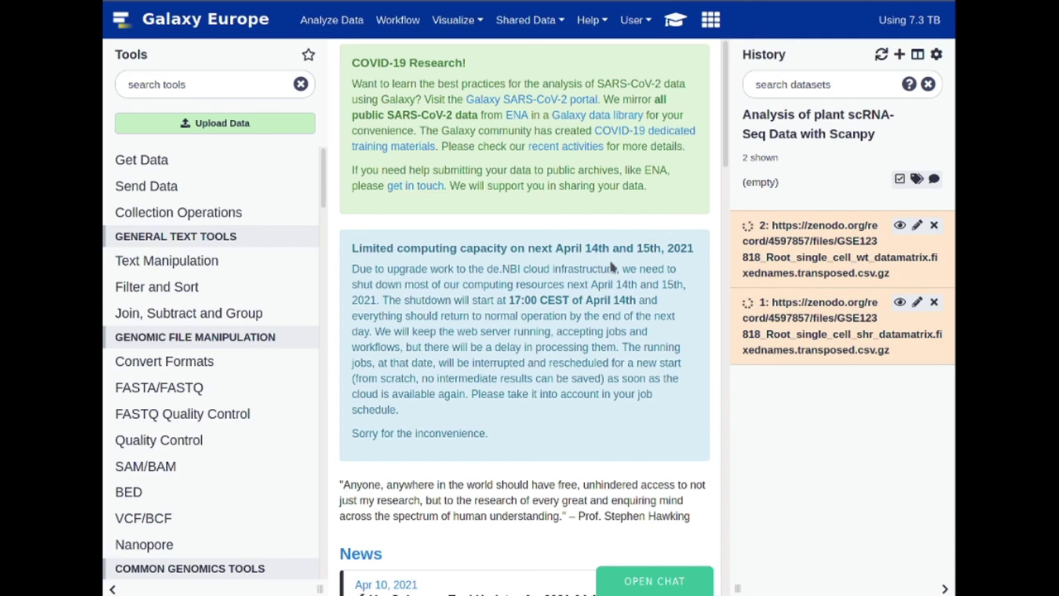
# Bring up the training tutorial and scroll to the step about tagging datasets #shr and #wt
pyautogui.click(547, 25)
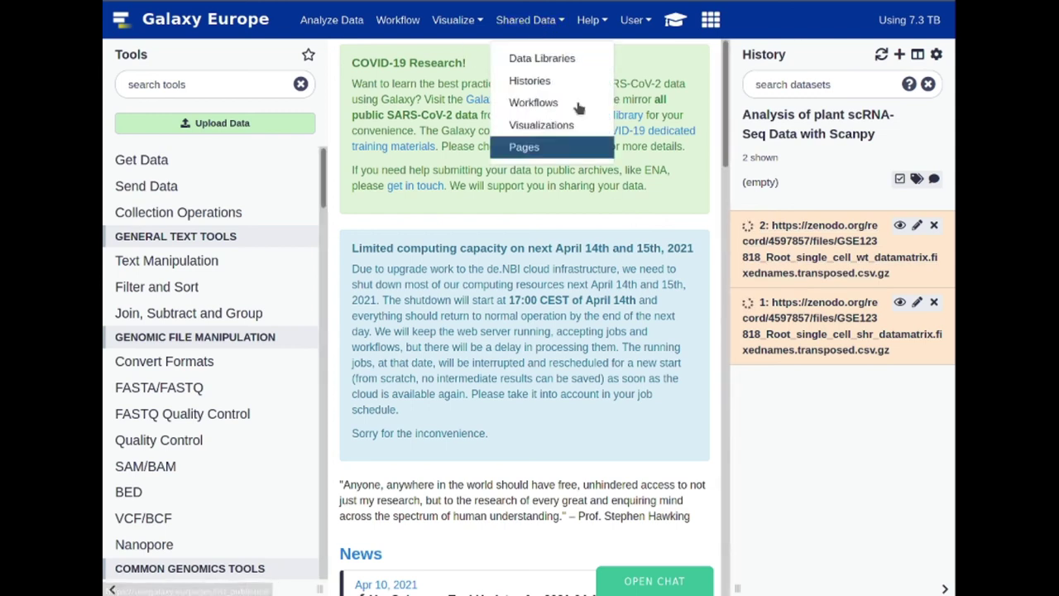
pyautogui.click(546, 20)
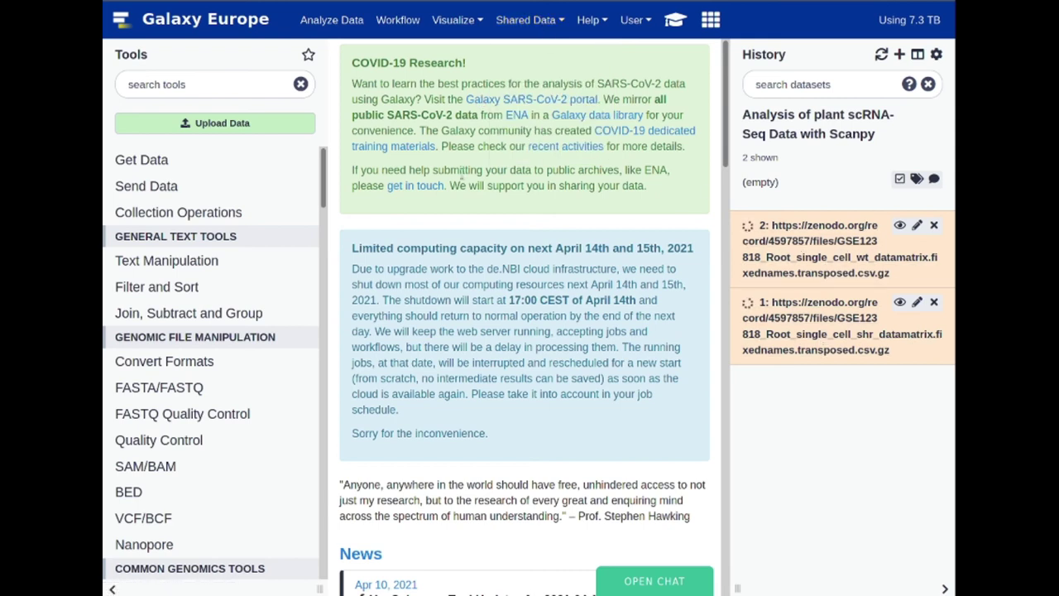
pyautogui.click(675, 20)
pyautogui.click(631, 248)
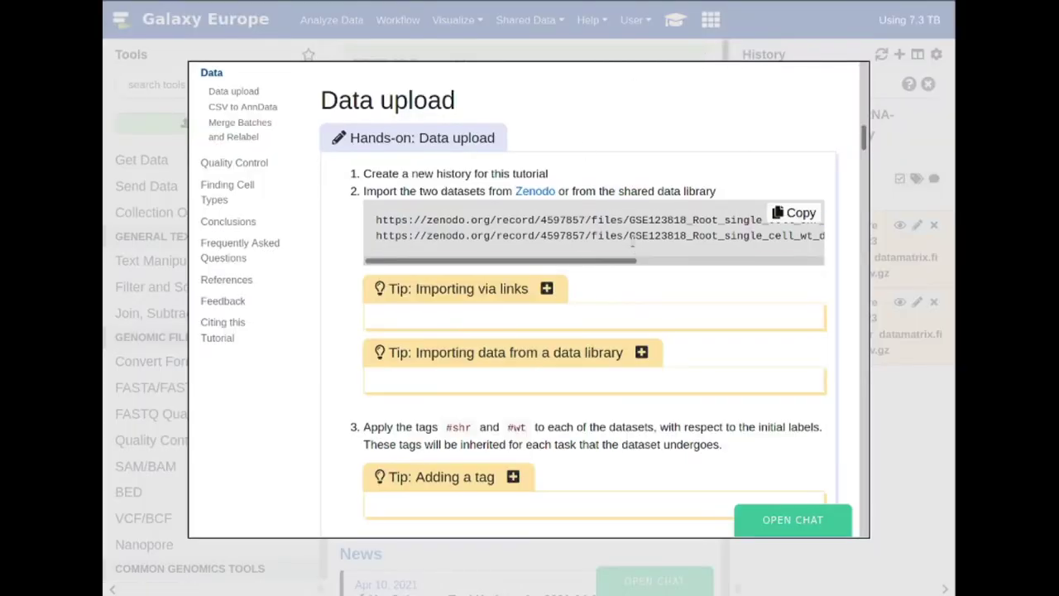
pyautogui.scroll(-1, 595, 261)
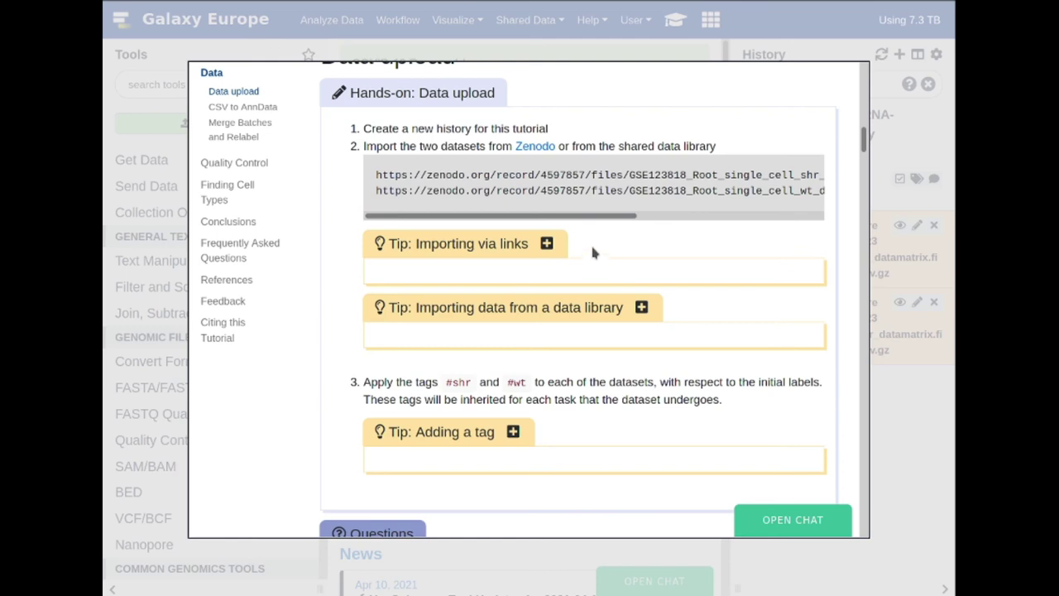
pyautogui.scroll(-2, 587, 244)
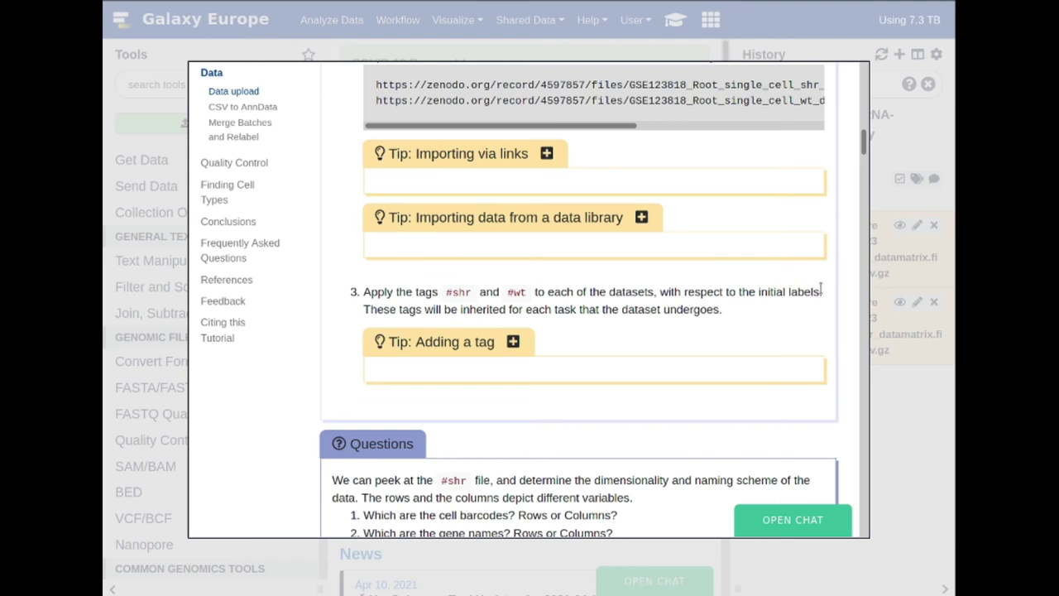
pyautogui.scroll(-1, 407, 214)
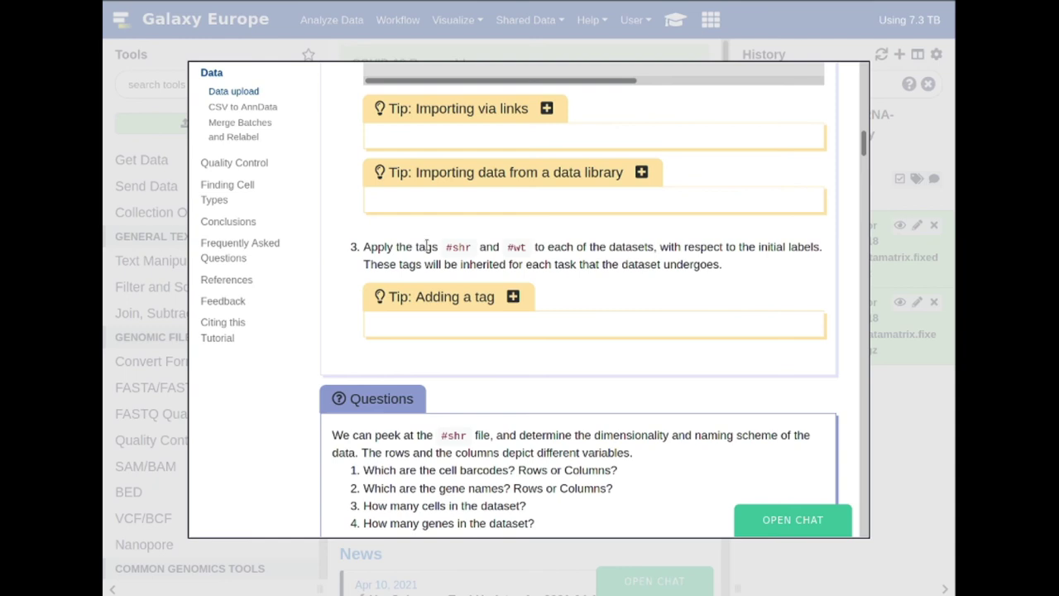
# Note the #shr tag name, close the tutorial, and expand the wt dataset (4,727 lines, csv)
pyautogui.moveTo(445, 247); pyautogui.dragTo(455, 248)
pyautogui.click(456, 250)
pyautogui.moveTo(447, 248); pyautogui.dragTo(535, 251)
pyautogui.click(516, 240)
pyautogui.click(903, 428)
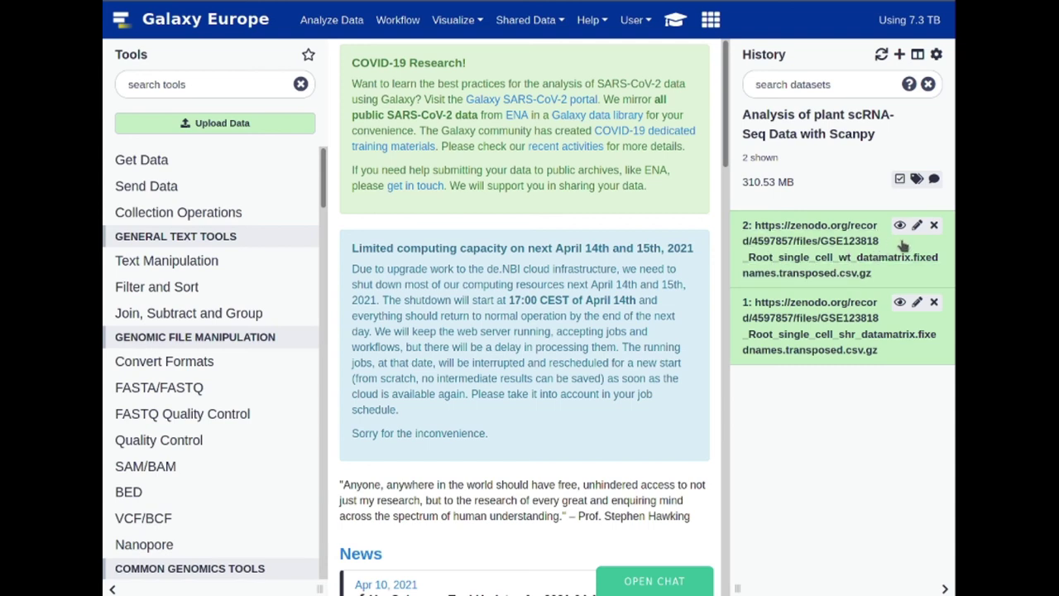
pyautogui.click(814, 261)
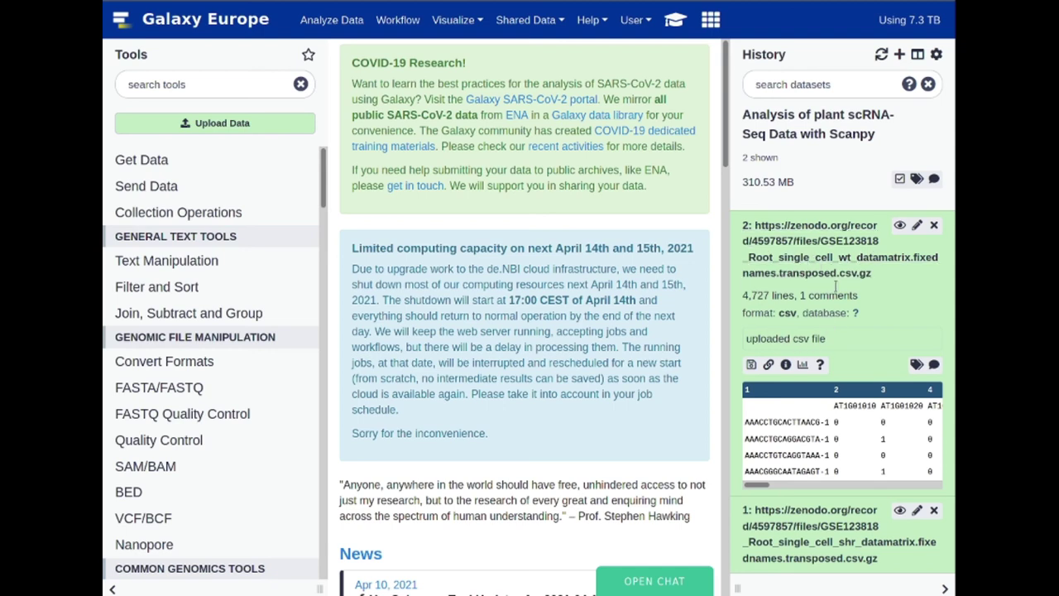
pyautogui.moveTo(760, 490); pyautogui.dragTo(941, 492)
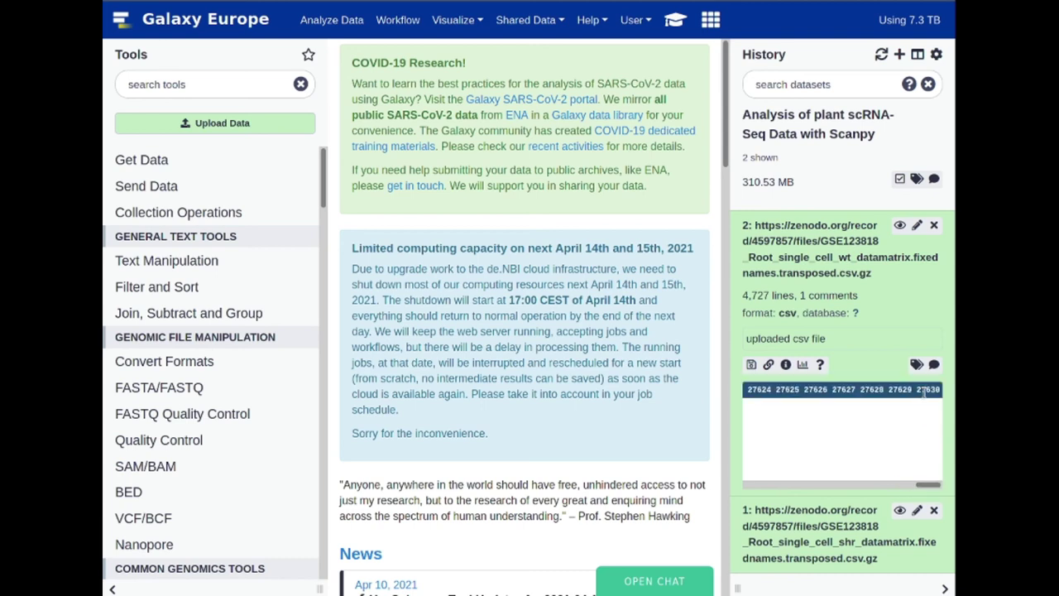
pyautogui.moveTo(927, 492); pyautogui.dragTo(733, 494)
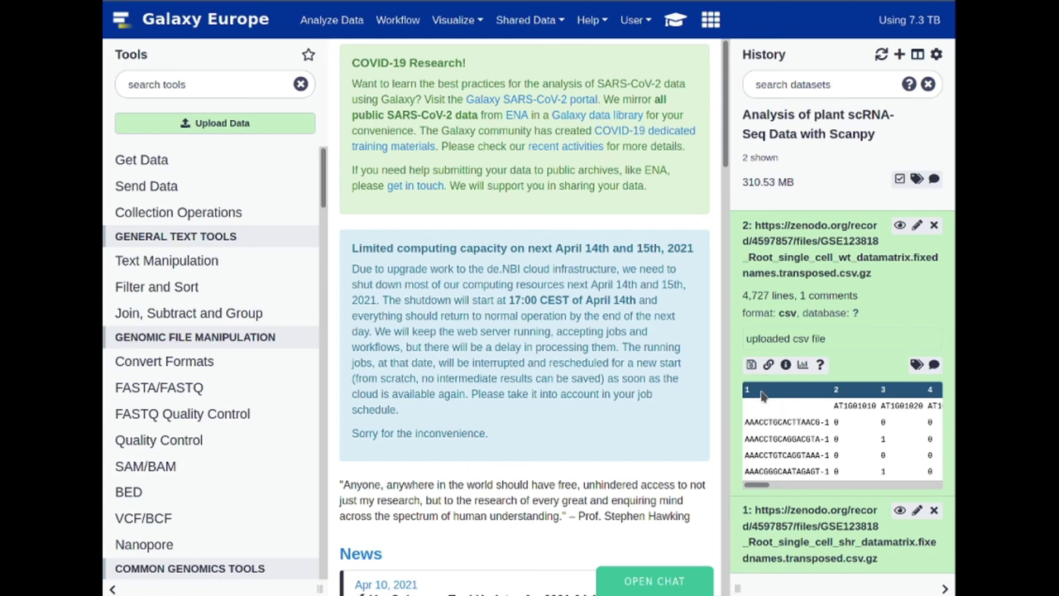
pyautogui.click(916, 366)
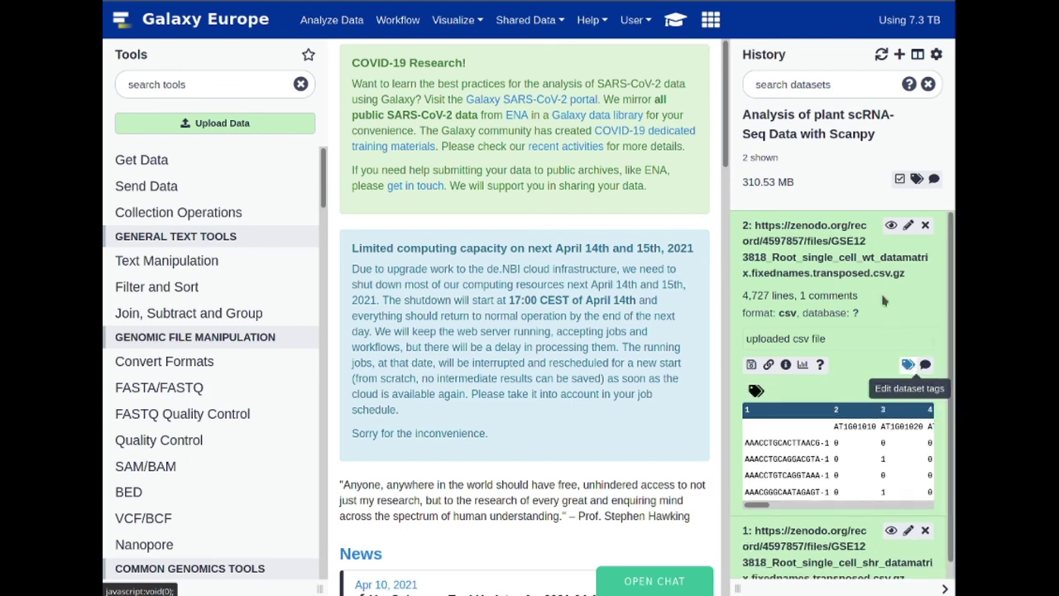
pyautogui.click(795, 389)
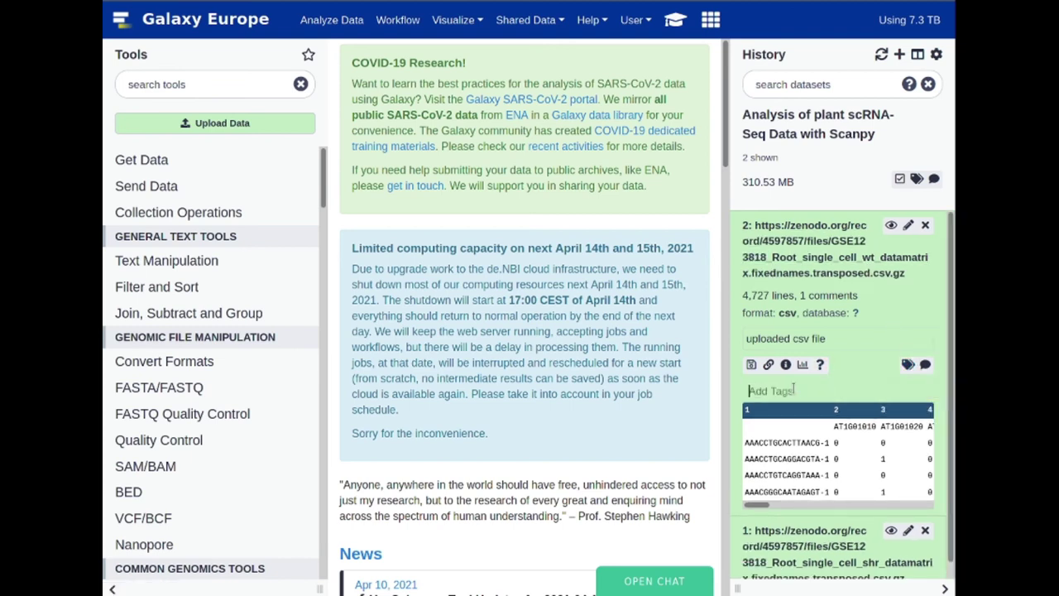
pyautogui.write('#wt')
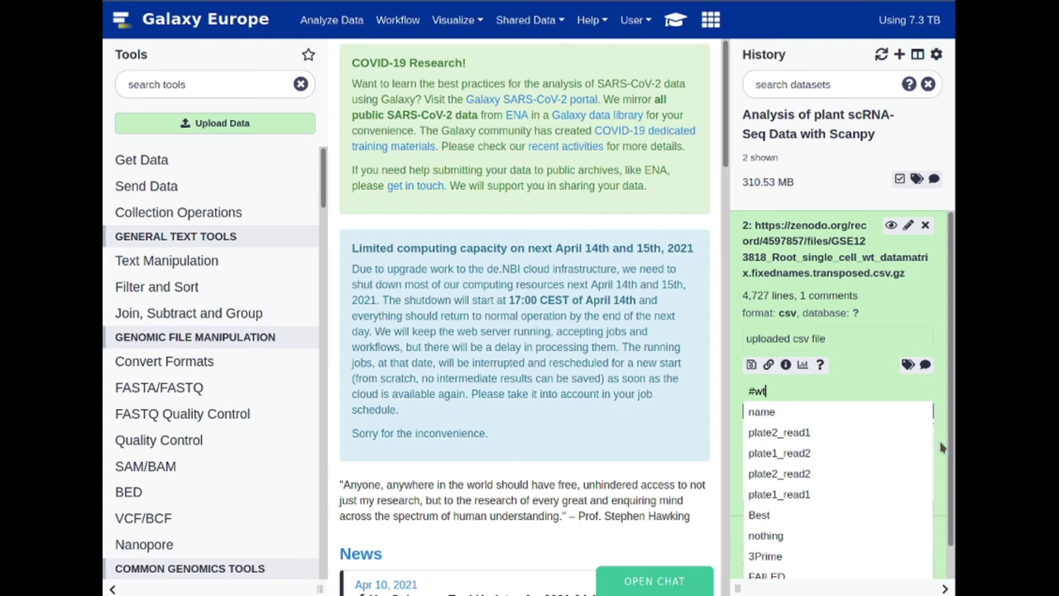
pyautogui.press('Escape')
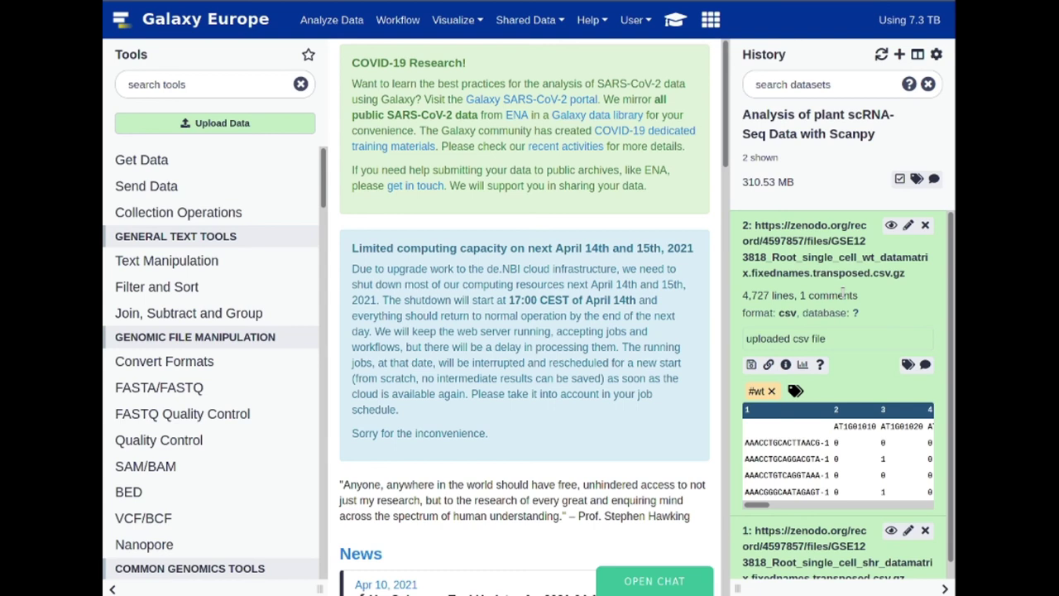
pyautogui.scroll(-1, 842, 293)
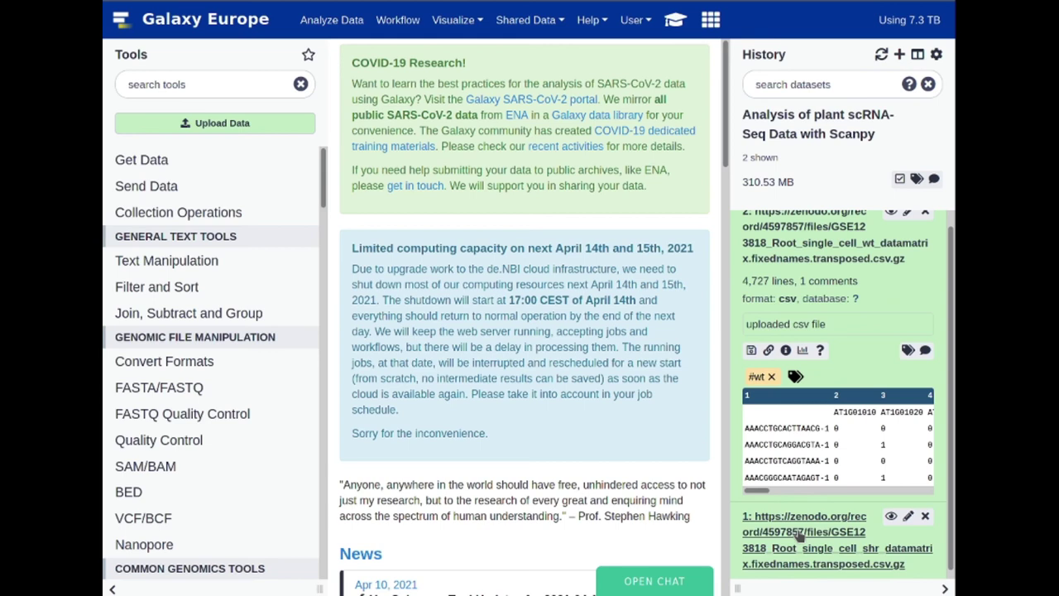
# Add the #shr tag to the shr datamatrix dataset (item 1) in the history
pyautogui.scroll(-5, 801, 537)
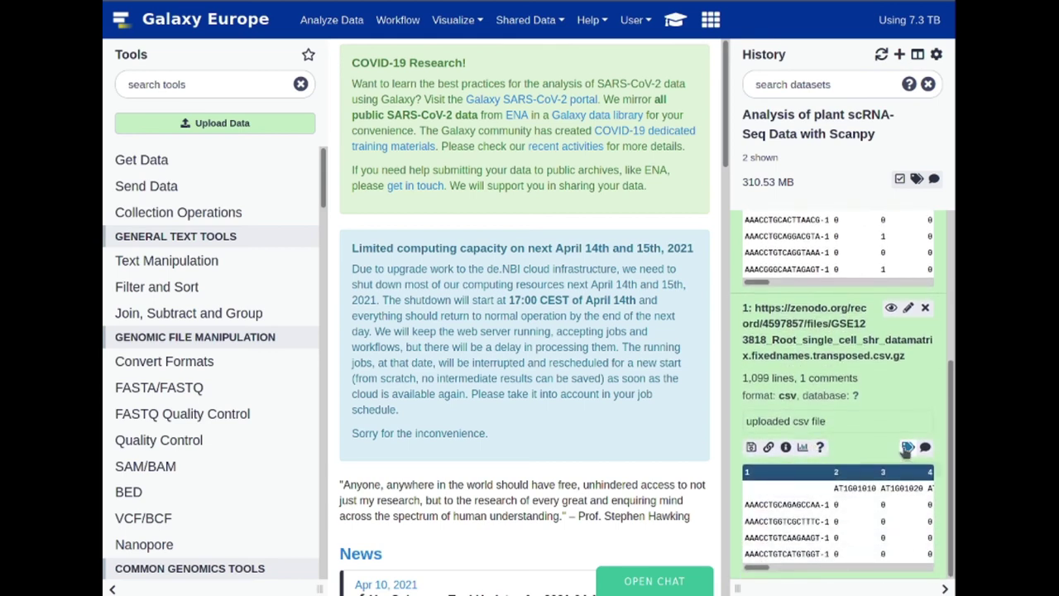
pyautogui.click(907, 448)
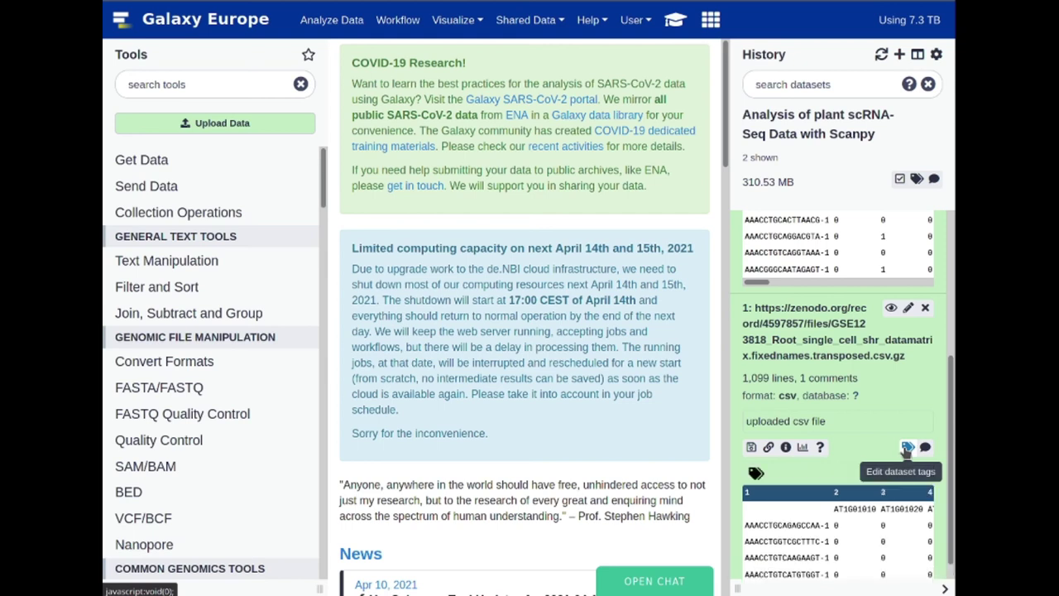
pyautogui.click(768, 472)
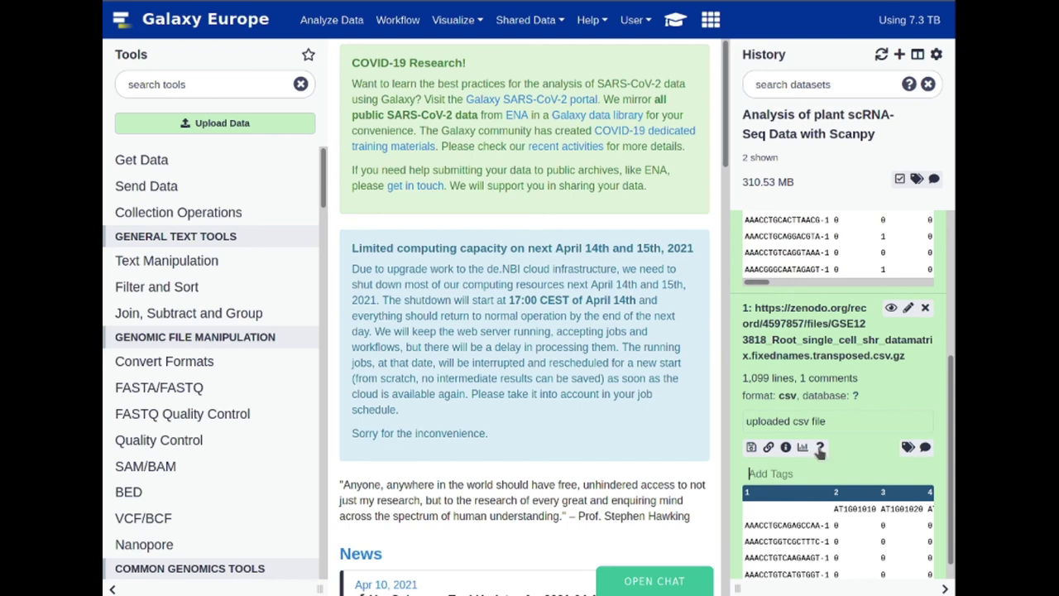
pyautogui.write('#shr')
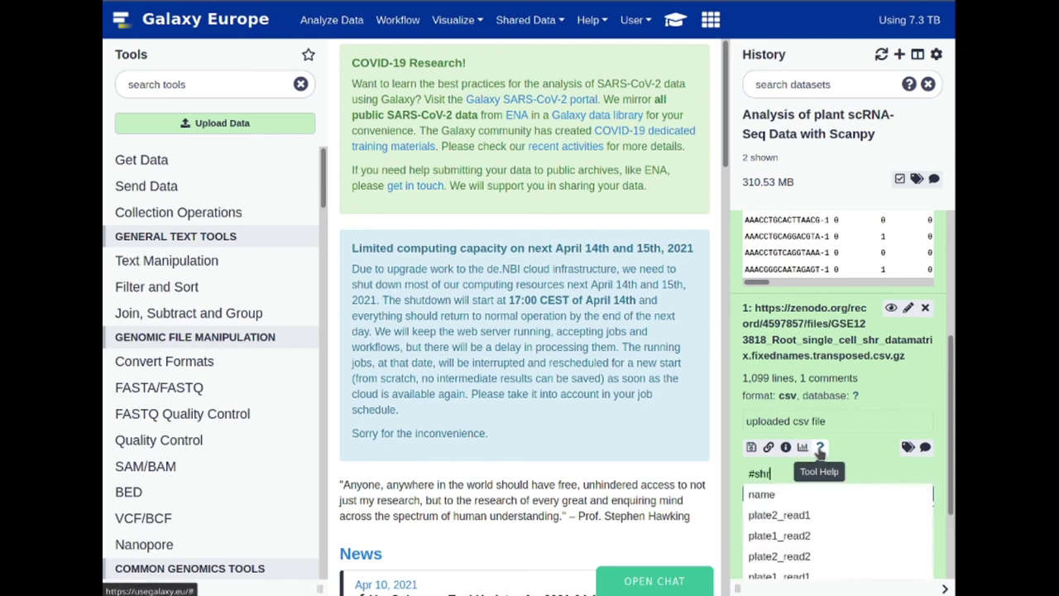
pyautogui.click(945, 494)
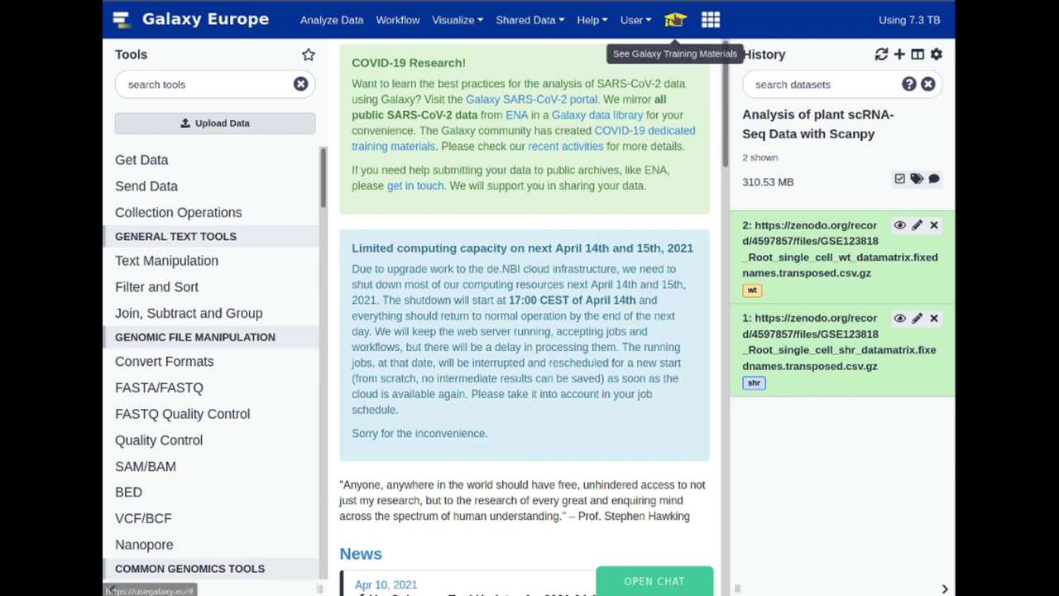
# Read the tutorial's questions on gene names and on cell and gene counts
pyautogui.click(674, 19)
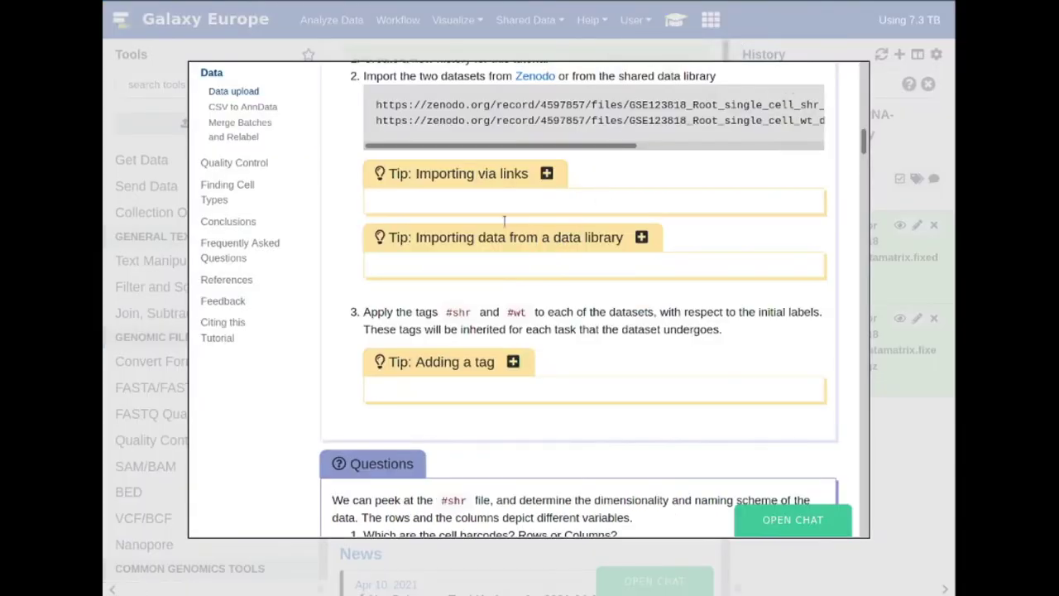
pyautogui.scroll(-5, 503, 220)
pyautogui.scroll(-2, 506, 226)
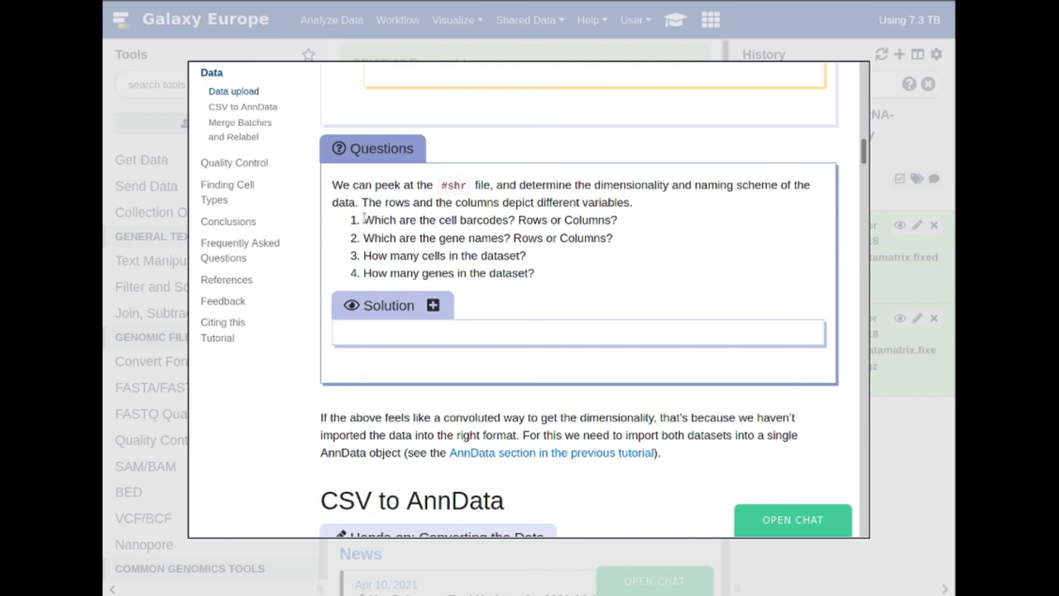
pyautogui.moveTo(415, 237); pyautogui.dragTo(506, 237)
pyautogui.click(506, 238)
pyautogui.moveTo(389, 256); pyautogui.dragTo(461, 273)
pyautogui.click(431, 266)
# Follow the linked AnnData section and open the Import Anndata and loom tool (0.7.5+galaxy0)
pyautogui.scroll(-2, 517, 270)
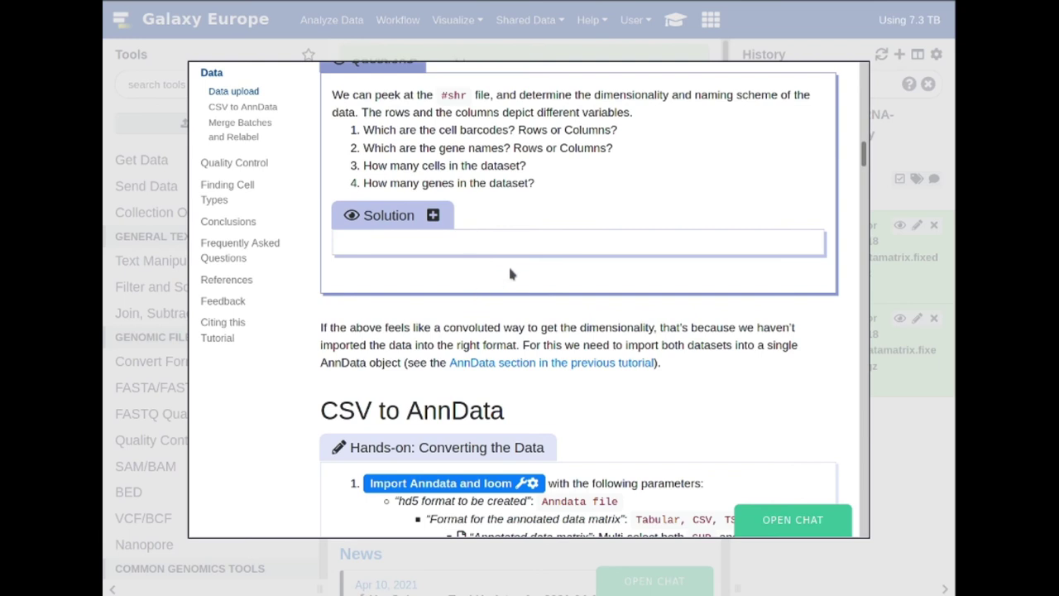
pyautogui.scroll(-4, 508, 263)
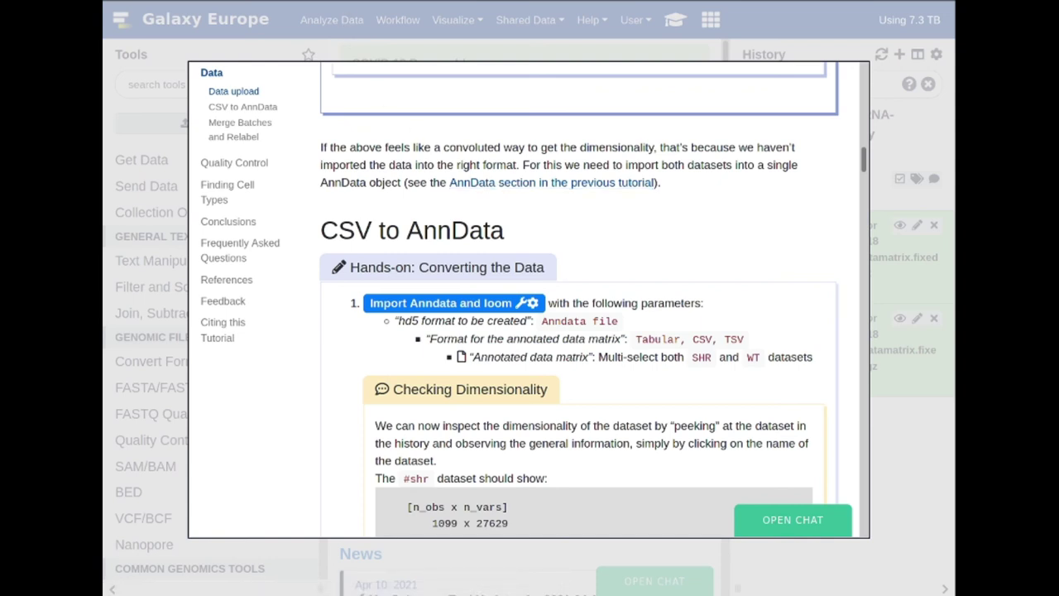
pyautogui.click(551, 181)
pyautogui.scroll(-3, 637, 240)
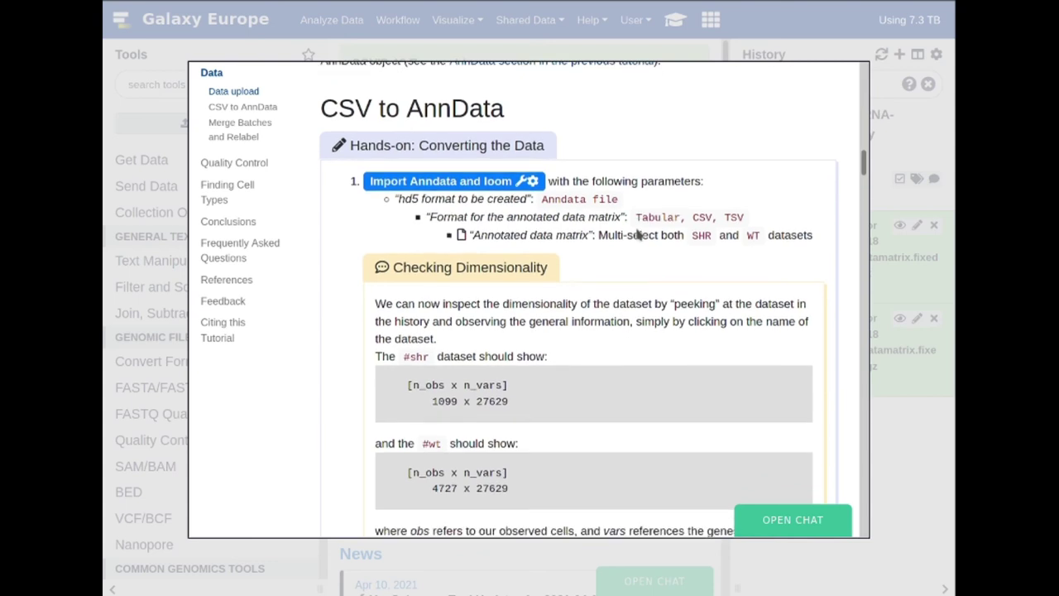
pyautogui.scroll(-1, 645, 226)
pyautogui.scroll(1, 645, 225)
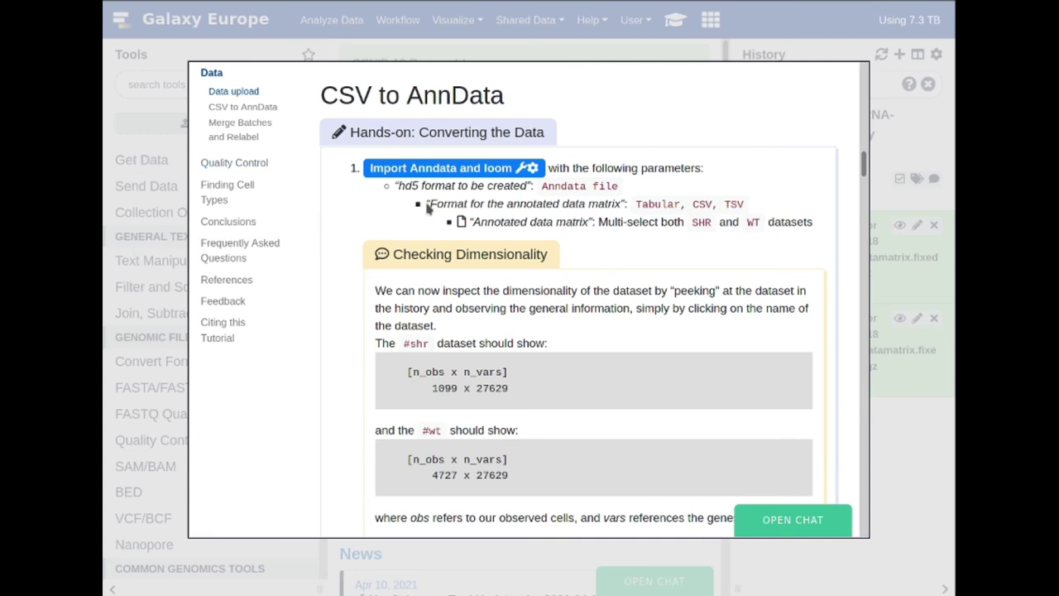
pyautogui.click(478, 172)
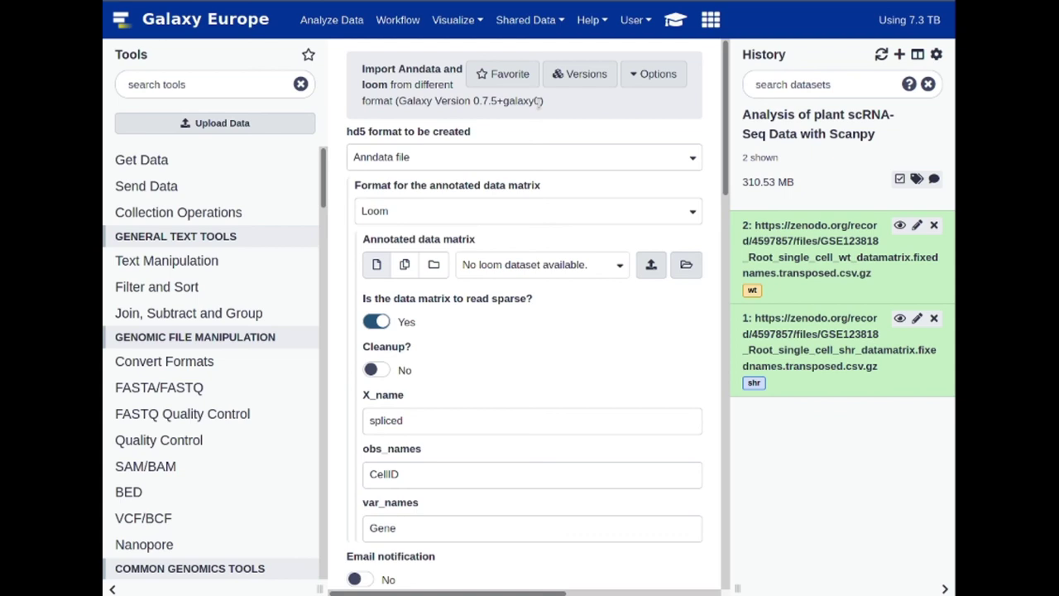
# Filter tools by 'Anndata', reload Import Anndata and loom, and reopen the CSV to AnnData hands-on
pyautogui.click(175, 87)
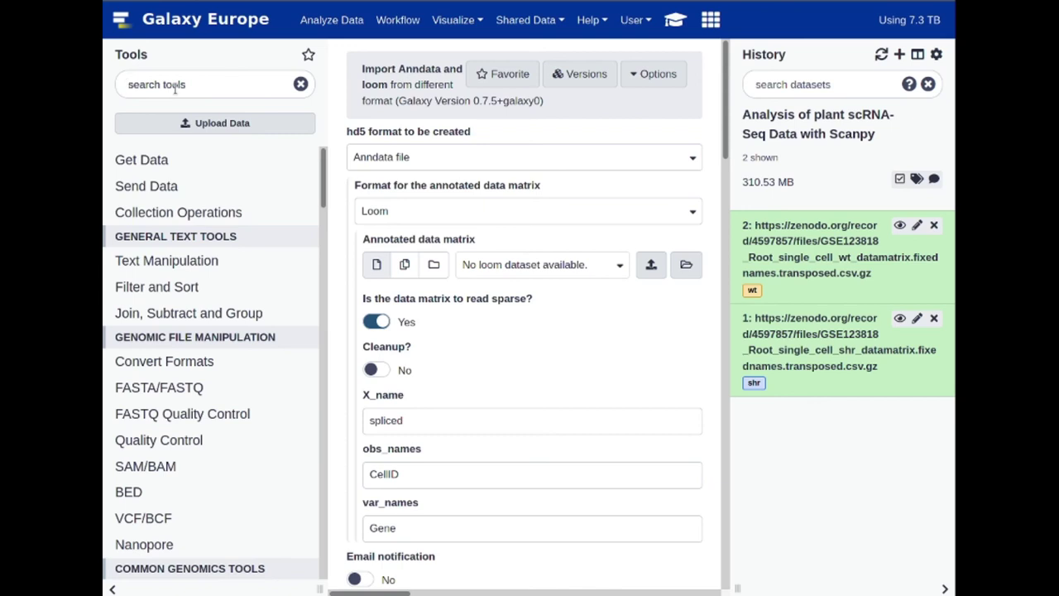
pyautogui.write('Anndata')
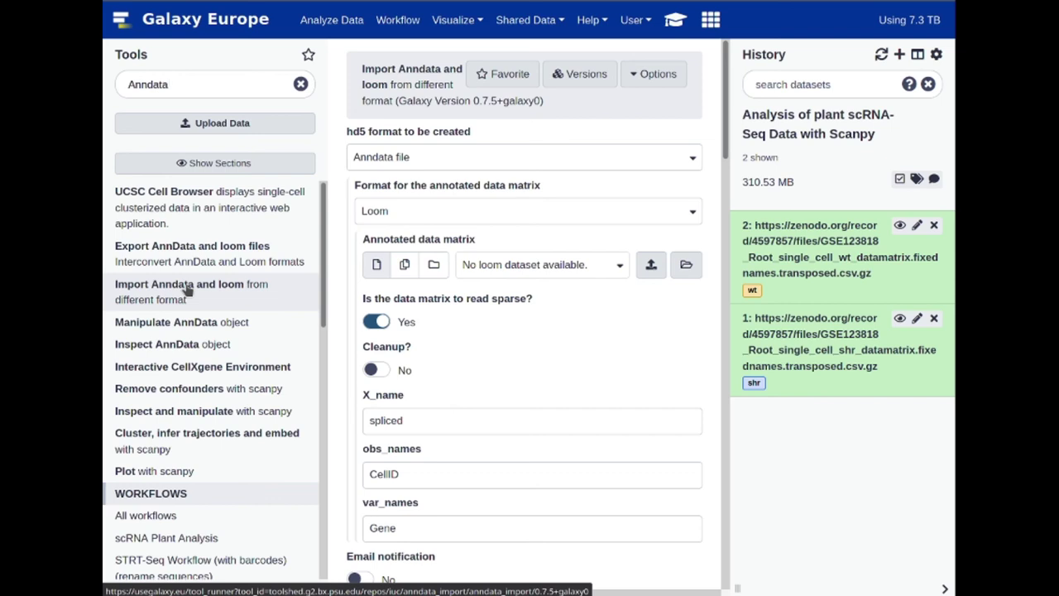
pyautogui.click(188, 289)
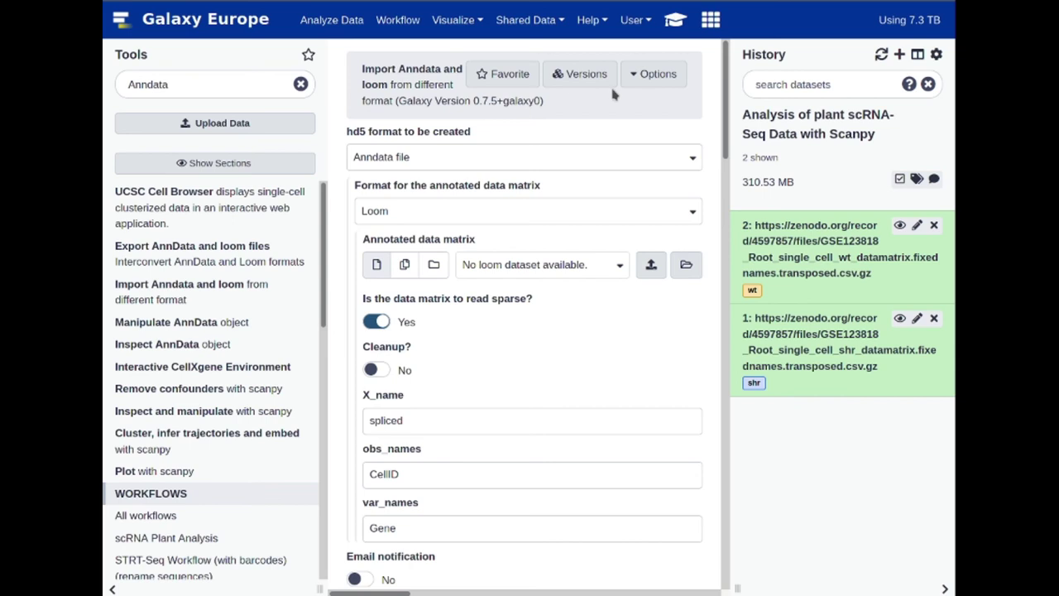
pyautogui.click(675, 20)
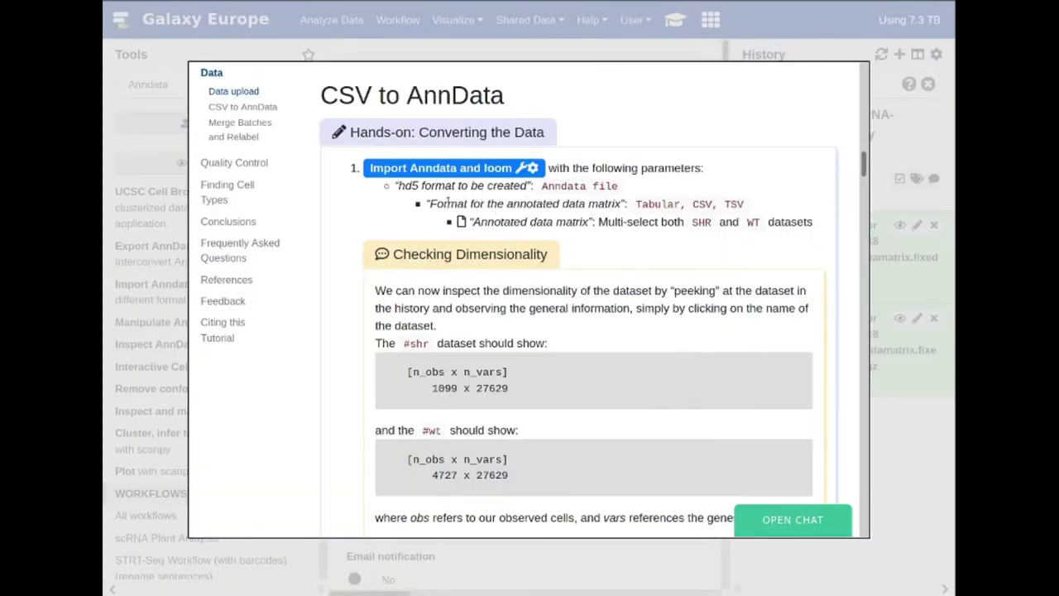
pyautogui.moveTo(637, 204); pyautogui.dragTo(748, 205)
pyautogui.click(595, 204)
pyautogui.moveTo(746, 222); pyautogui.dragTo(764, 223)
pyautogui.click(638, 219)
# Run Import Anndata and loom in Tabular, CSV, TSV format on both datasets 1 (shr) and 2 (wt)
pyautogui.click(792, 53)
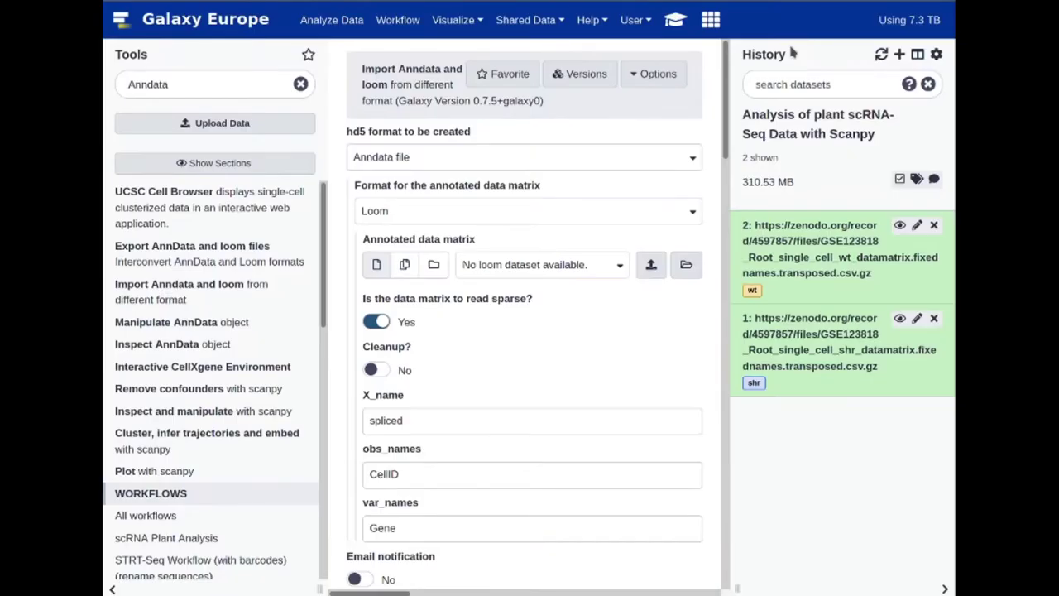
pyautogui.click(398, 213)
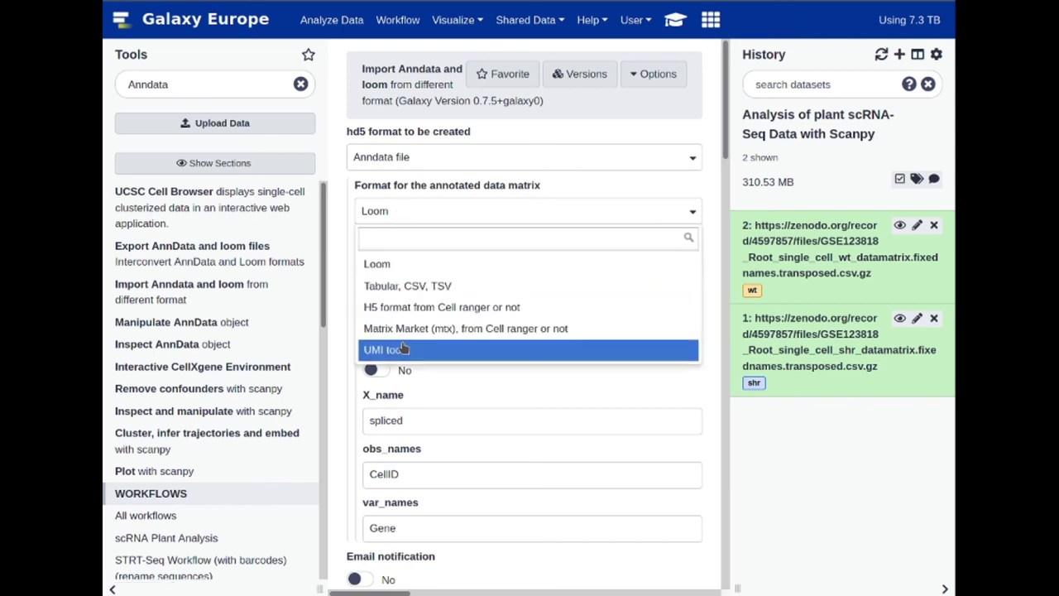
pyautogui.click(417, 287)
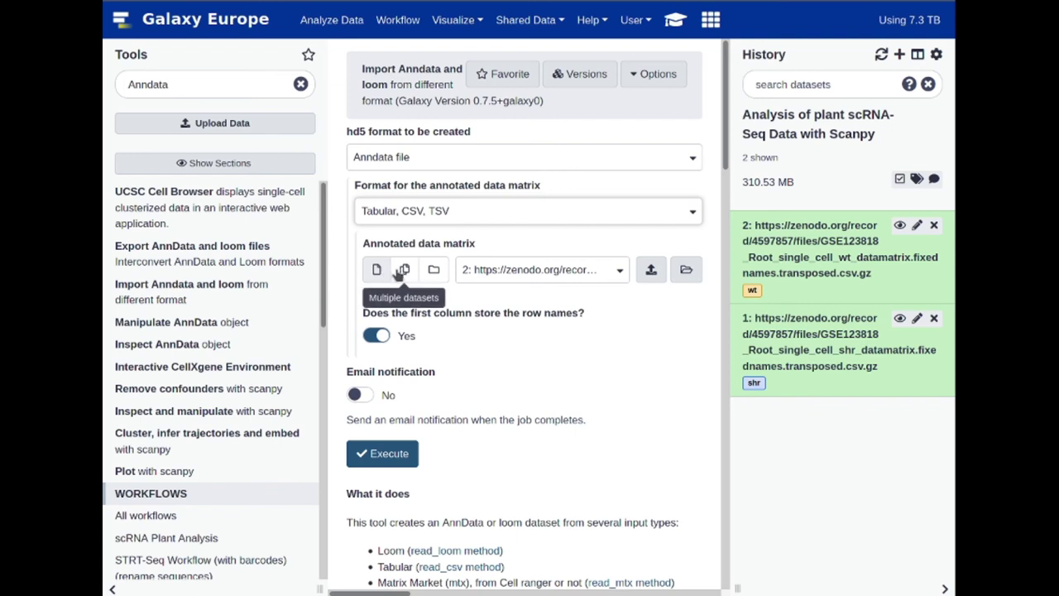
pyautogui.click(404, 271)
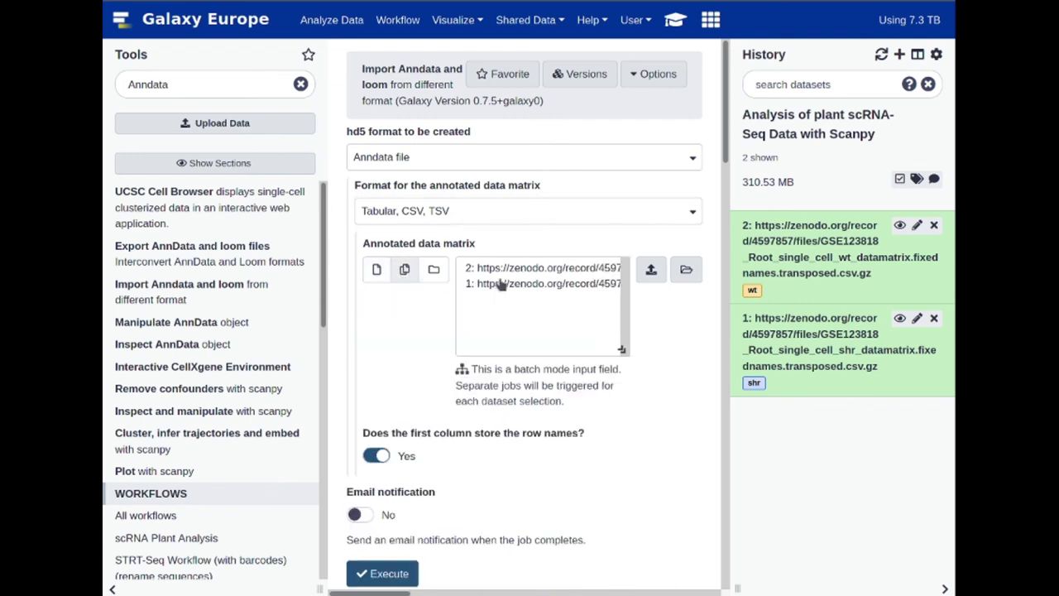
pyautogui.moveTo(546, 285); pyautogui.dragTo(547, 274)
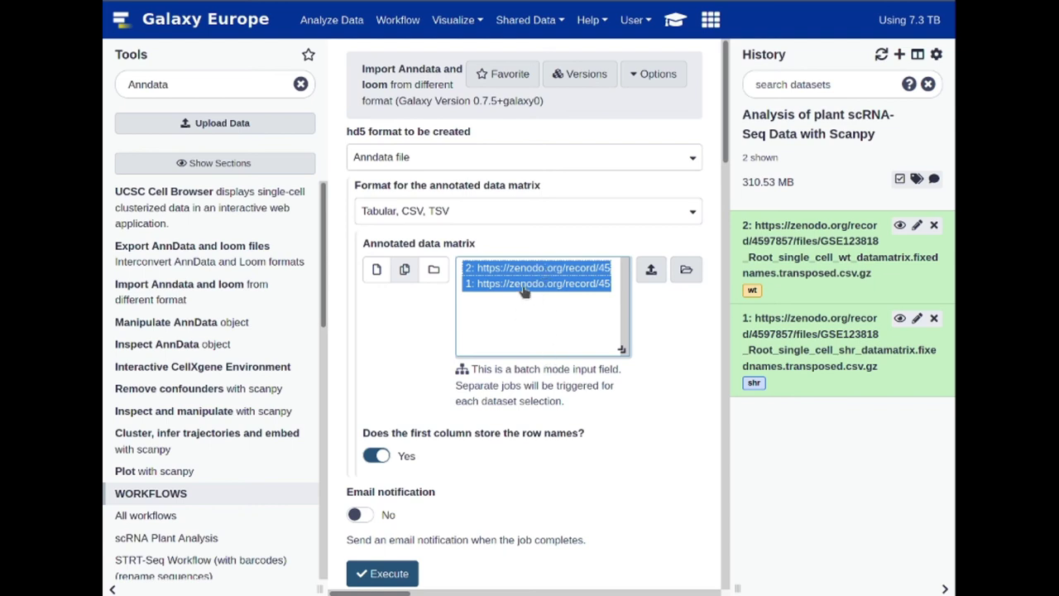
pyautogui.click(387, 573)
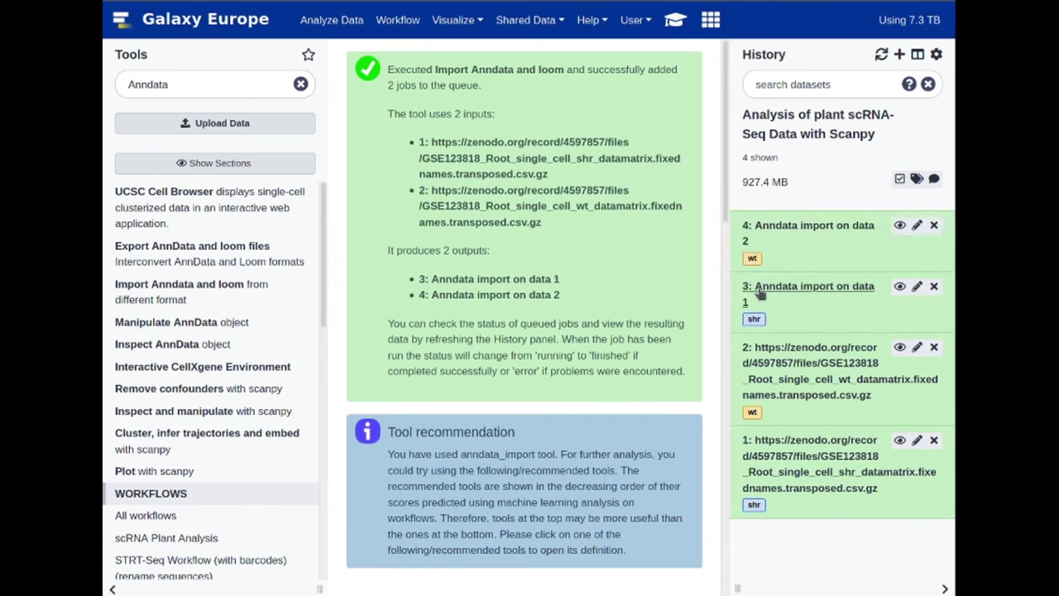
# Widen the history and check the shr AnnData import's peek: 1099 x 27629
pyautogui.moveTo(737, 587); pyautogui.dragTo(719, 588)
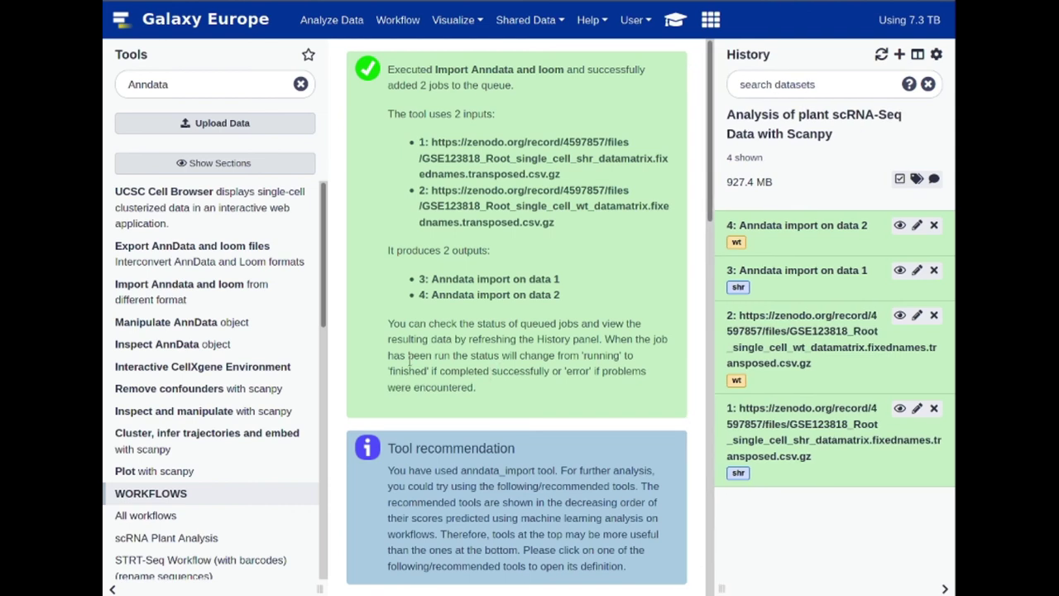
pyautogui.click(113, 589)
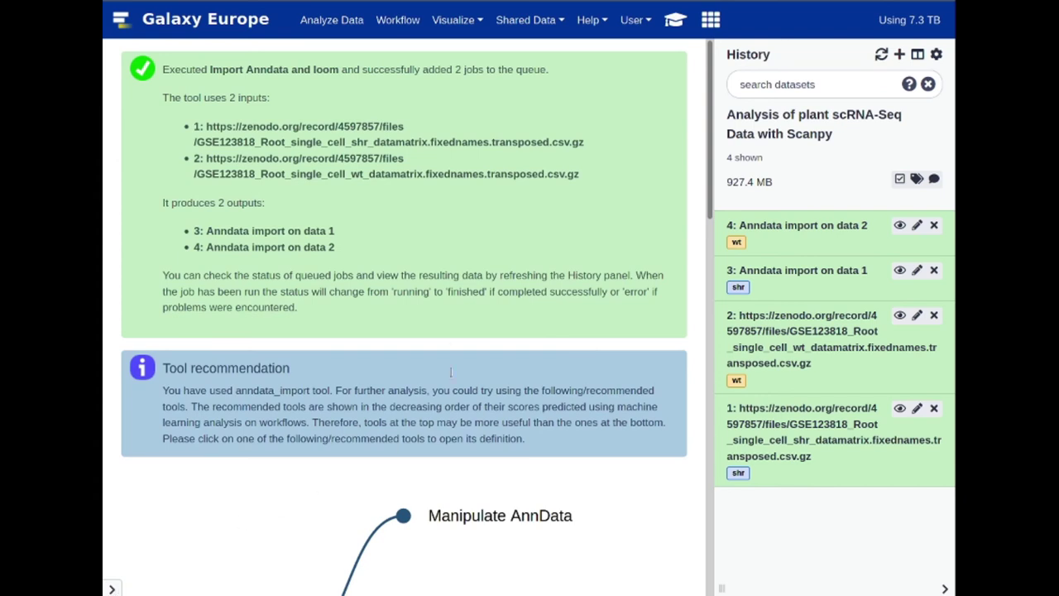
pyautogui.click(806, 272)
pyautogui.scroll(-3, 807, 347)
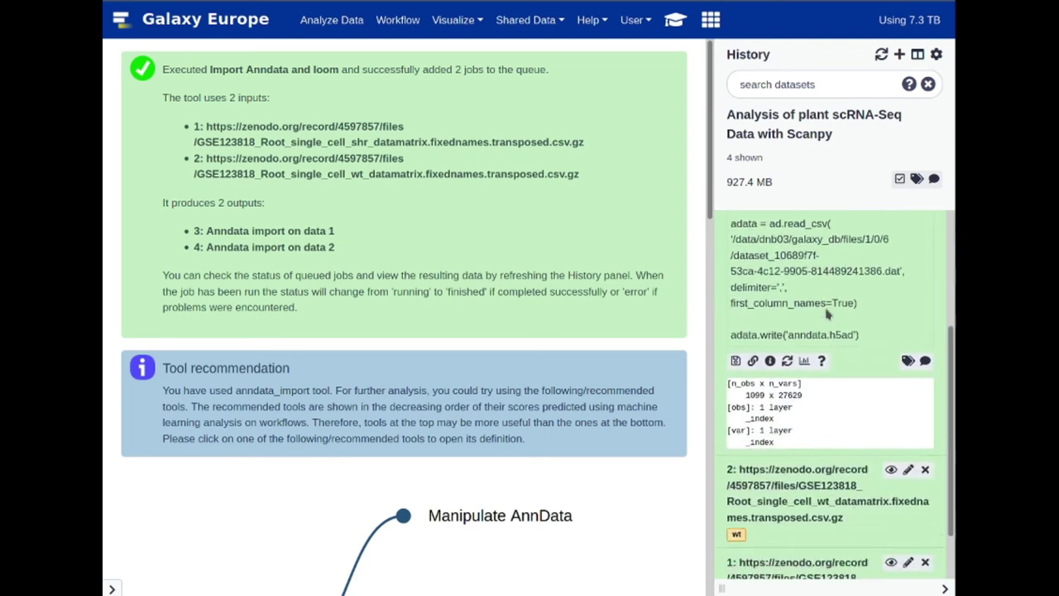
pyautogui.scroll(4, 746, 384)
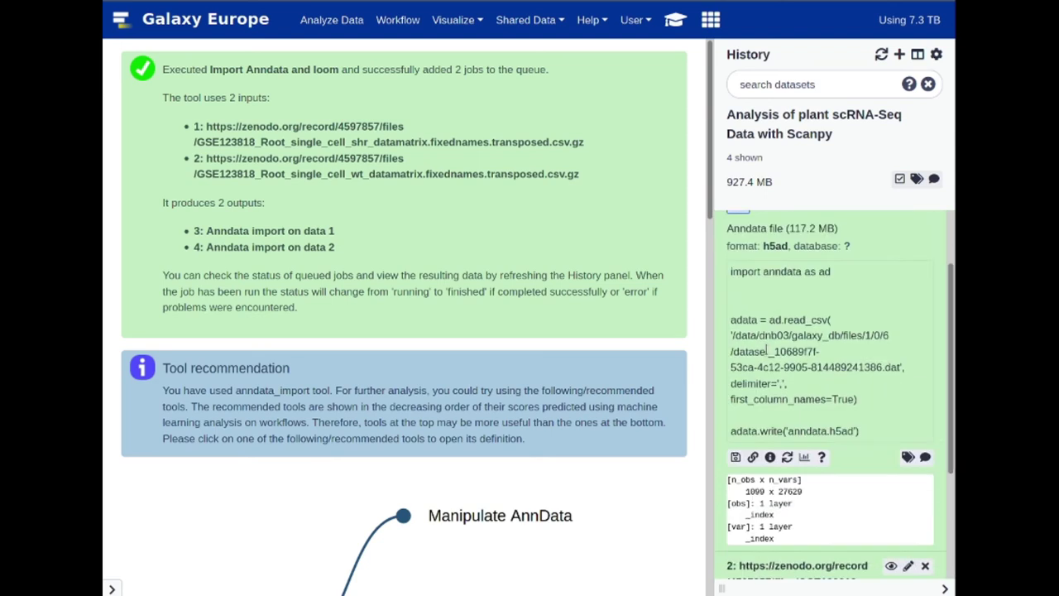
pyautogui.scroll(-2, 753, 389)
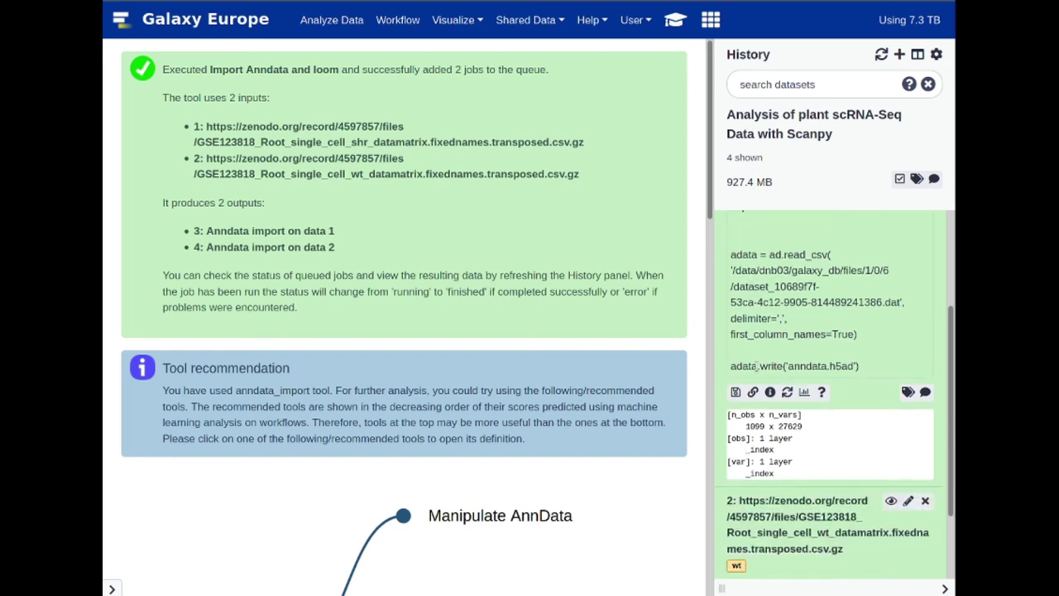
pyautogui.moveTo(747, 422); pyautogui.dragTo(768, 431)
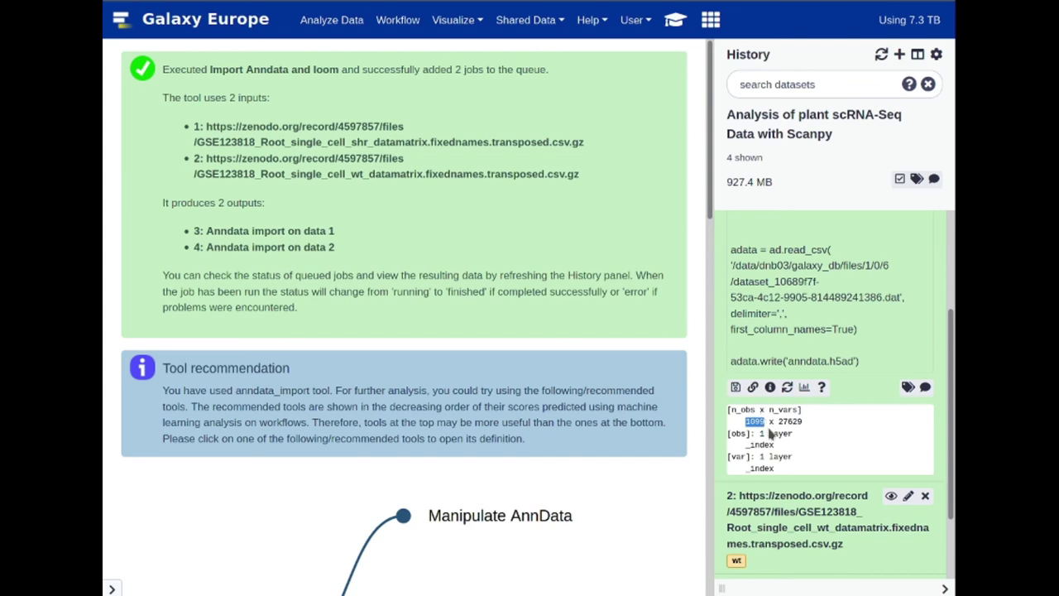
pyautogui.click(773, 420)
pyautogui.moveTo(779, 422); pyautogui.dragTo(805, 427)
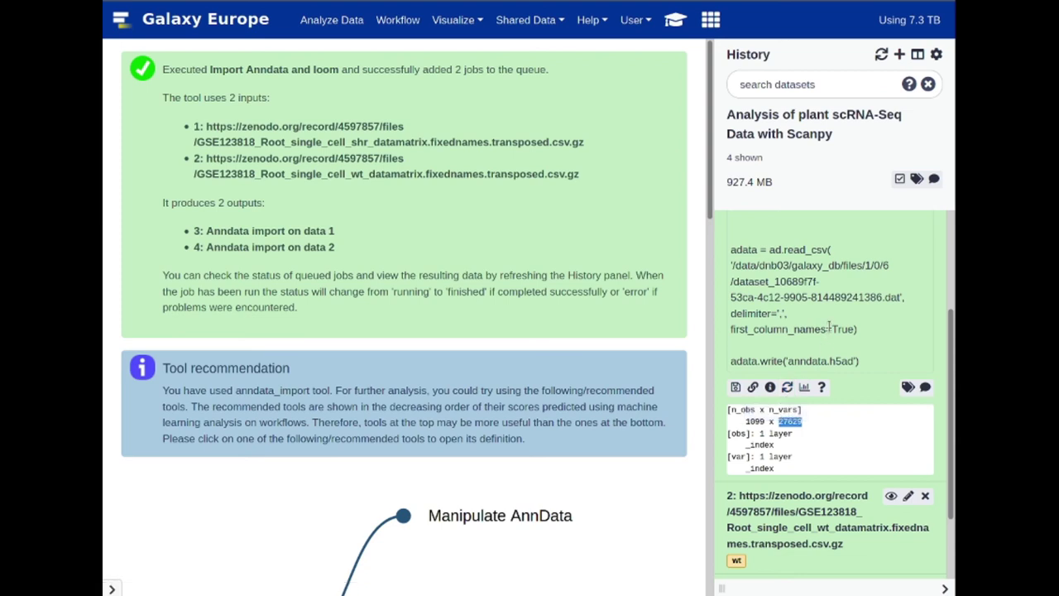
pyautogui.scroll(3, 829, 328)
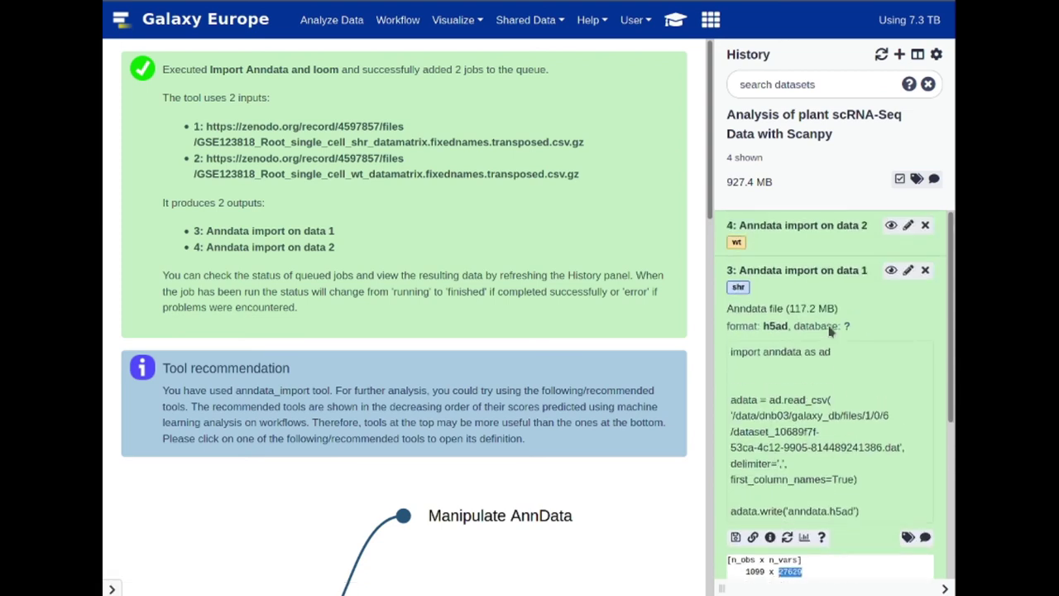
# Expand the wt AnnData import and compare its 4727 x 27629 with the shr's 27629 genes
pyautogui.click(792, 230)
pyautogui.scroll(-2, 823, 287)
pyautogui.scroll(-3, 823, 287)
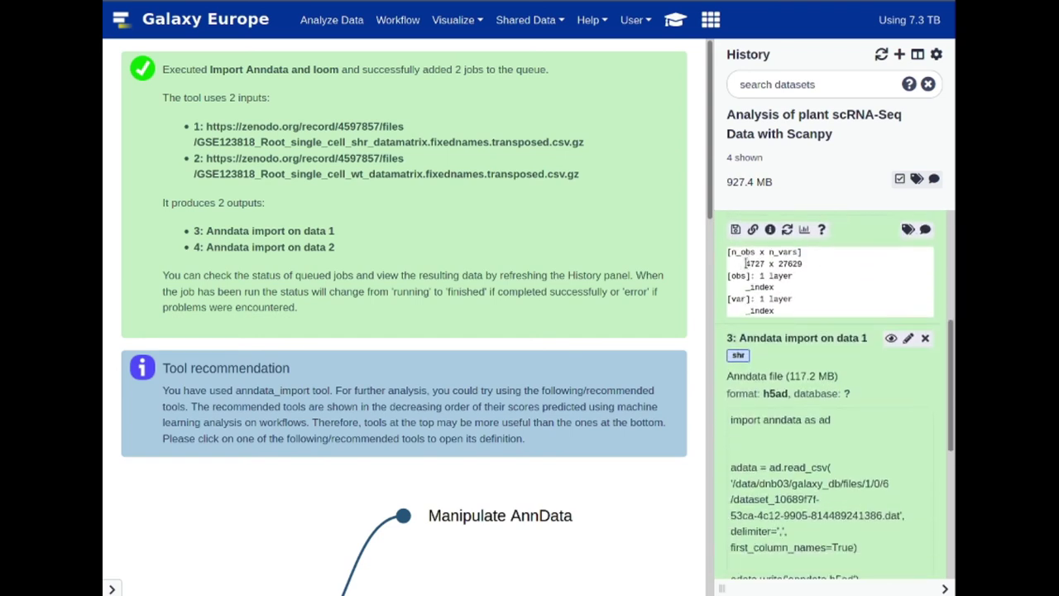
pyautogui.scroll(-3, 824, 270)
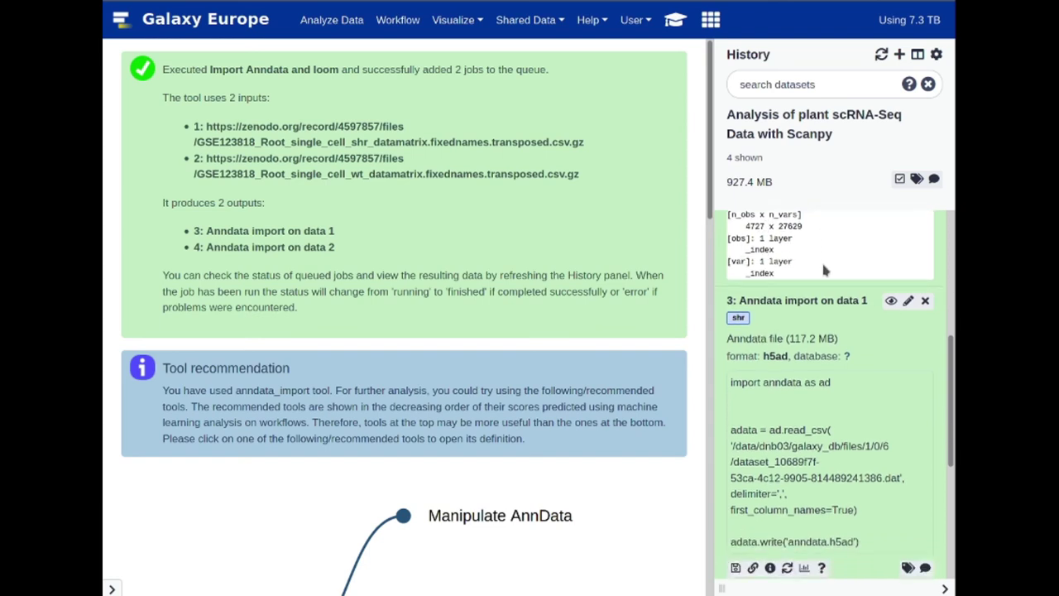
pyautogui.doubleClick(792, 333)
pyautogui.scroll(1, 792, 333)
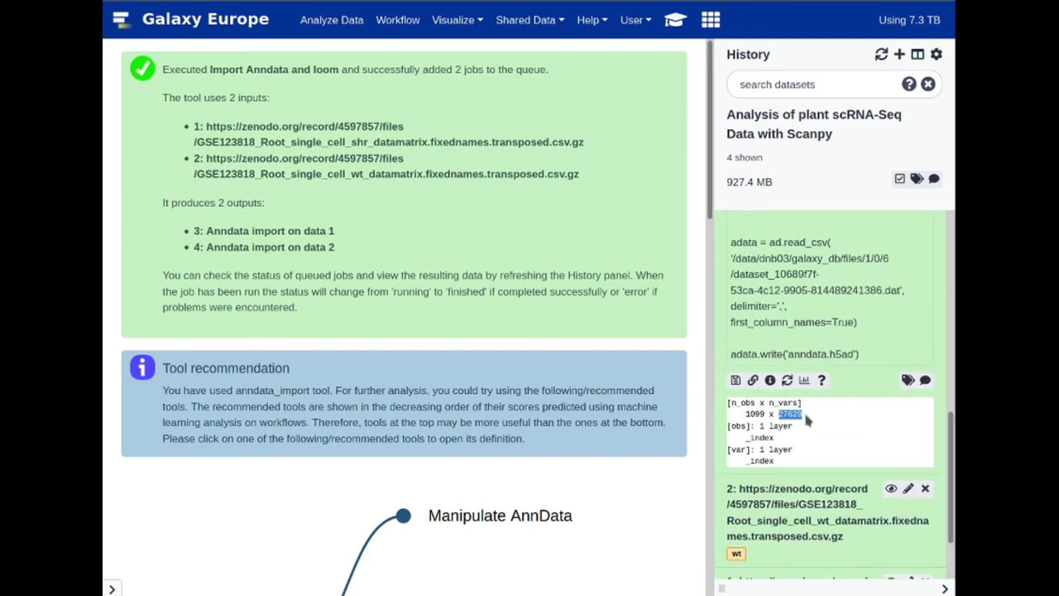
pyautogui.scroll(3, 782, 419)
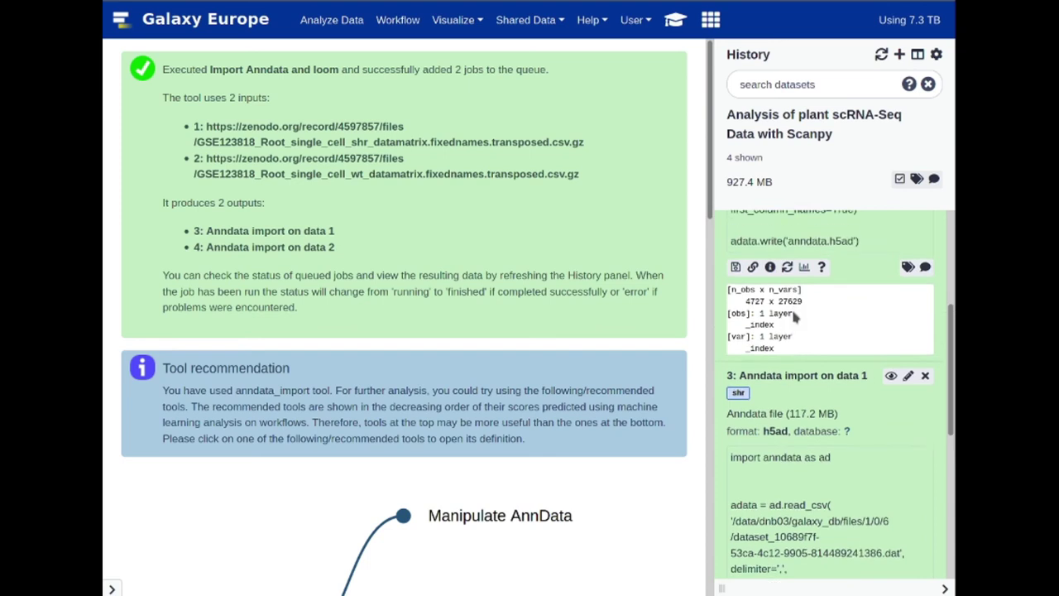
pyautogui.scroll(2, 794, 316)
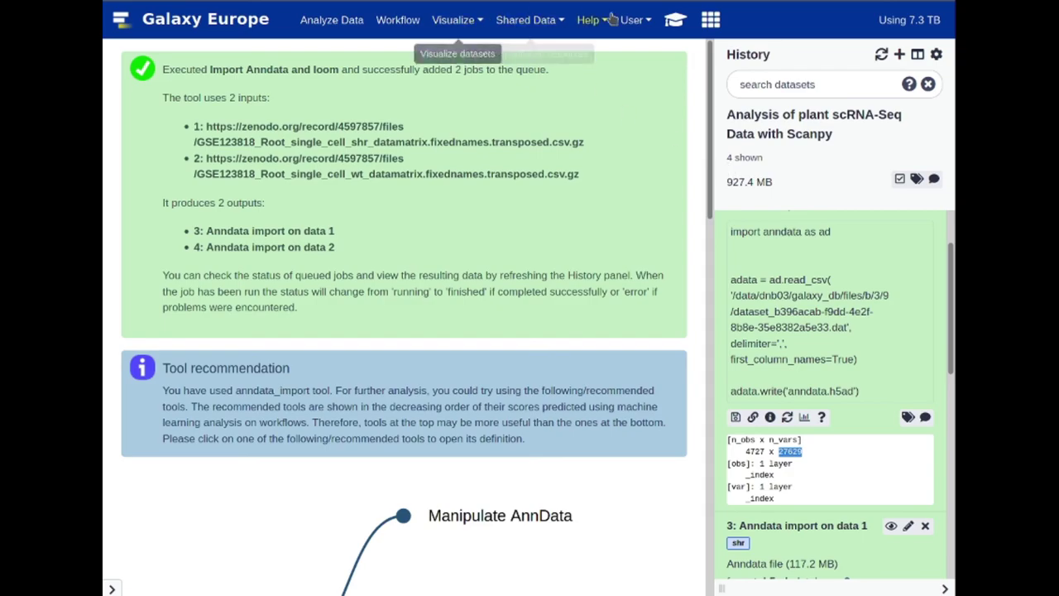
pyautogui.click(675, 20)
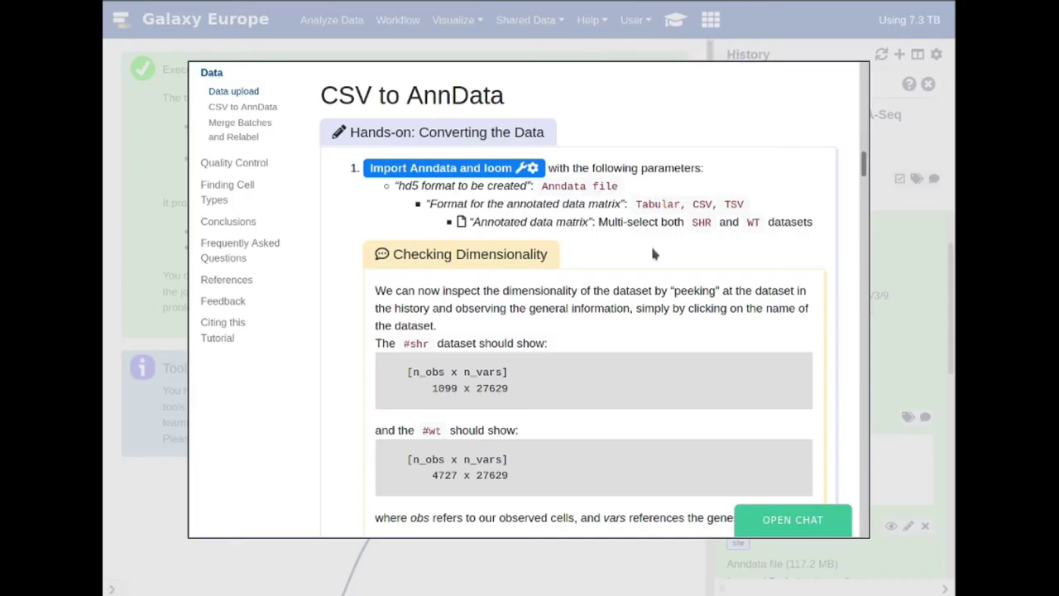
pyautogui.scroll(-3, 652, 254)
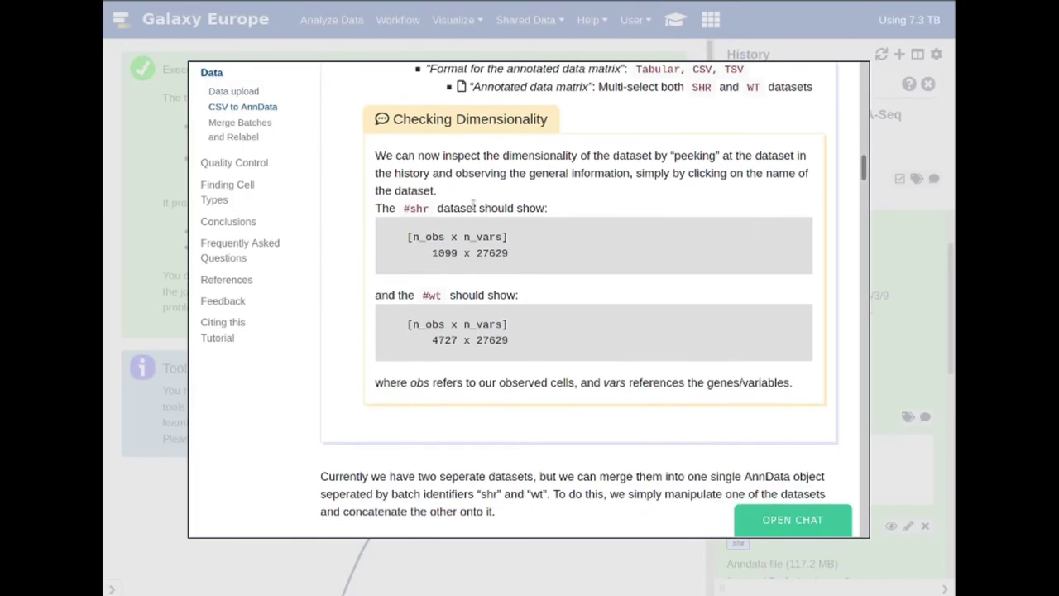
pyautogui.scroll(-1, 474, 206)
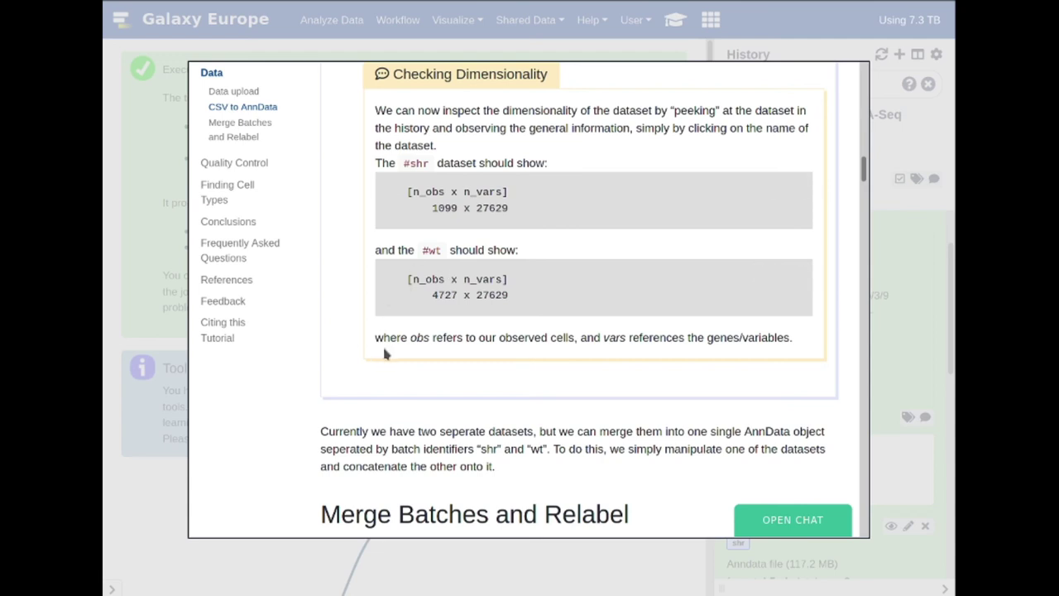
pyautogui.scroll(-3, 538, 322)
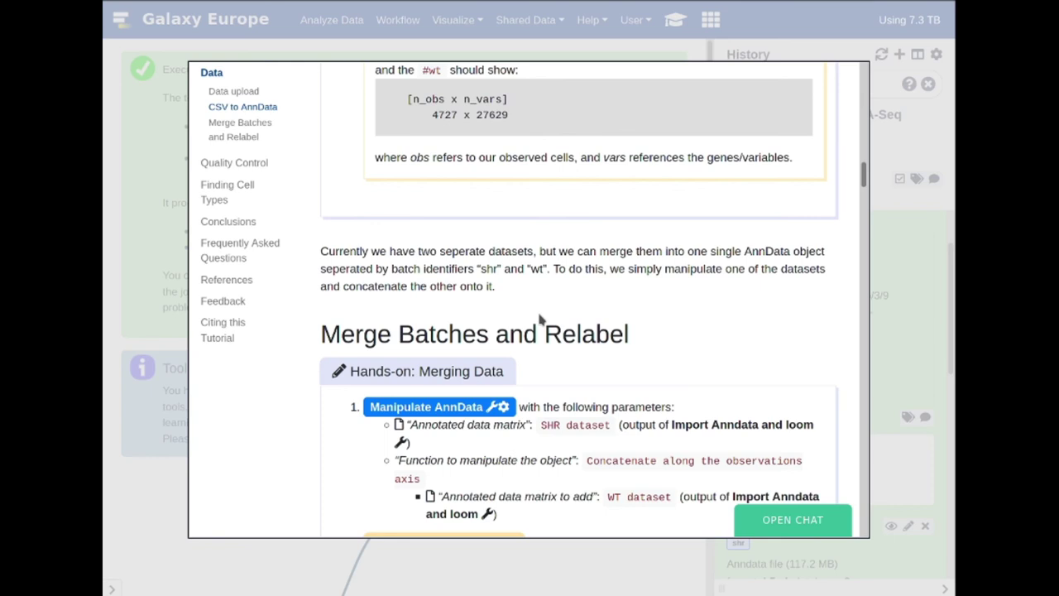
pyautogui.scroll(-3, 539, 318)
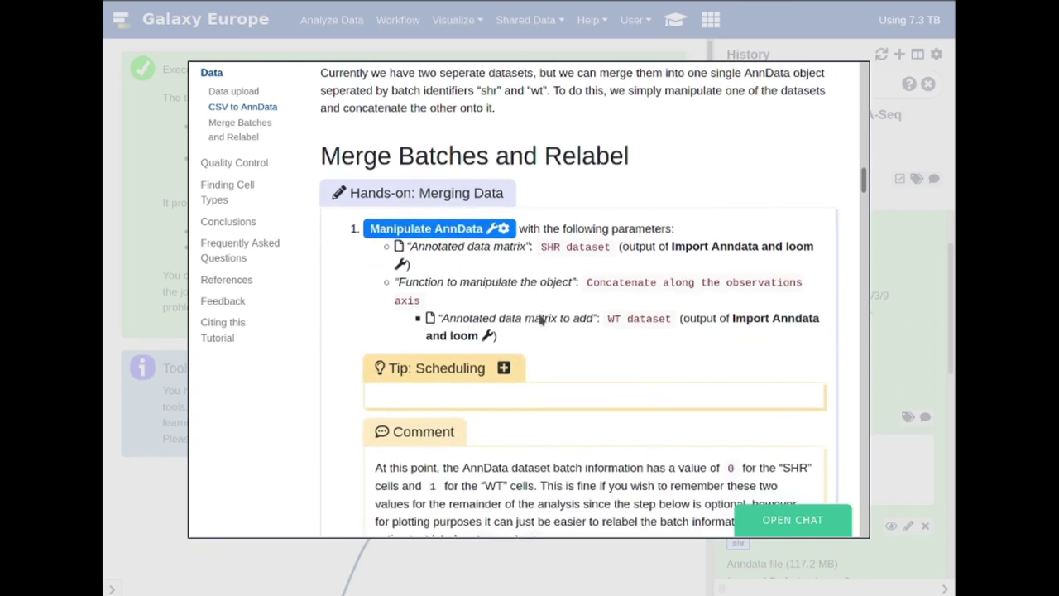
pyautogui.scroll(-1, 539, 312)
pyautogui.scroll(5, 537, 309)
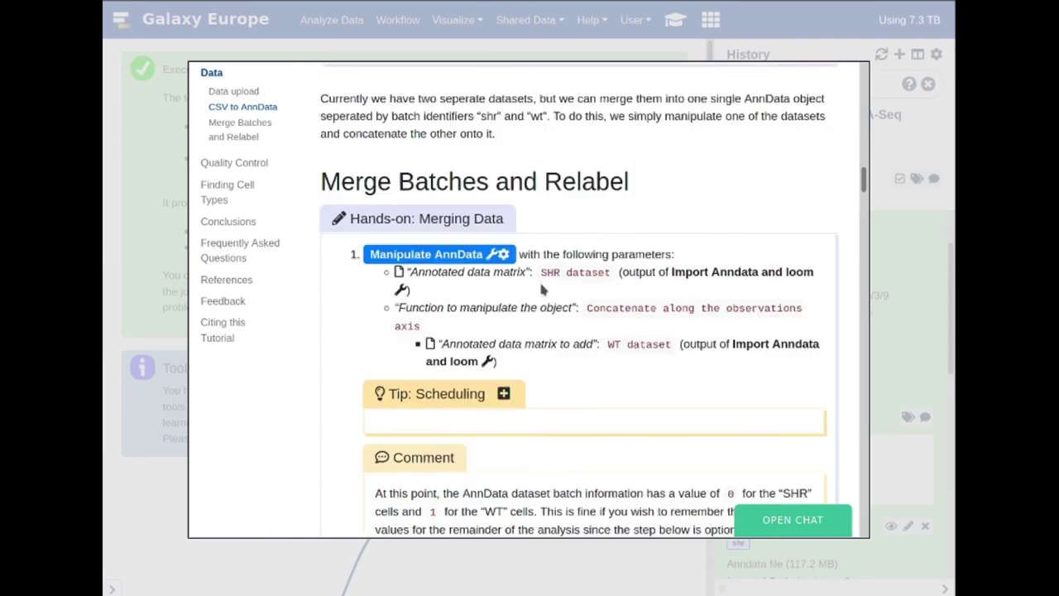
pyautogui.click(897, 278)
pyautogui.scroll(1, 852, 269)
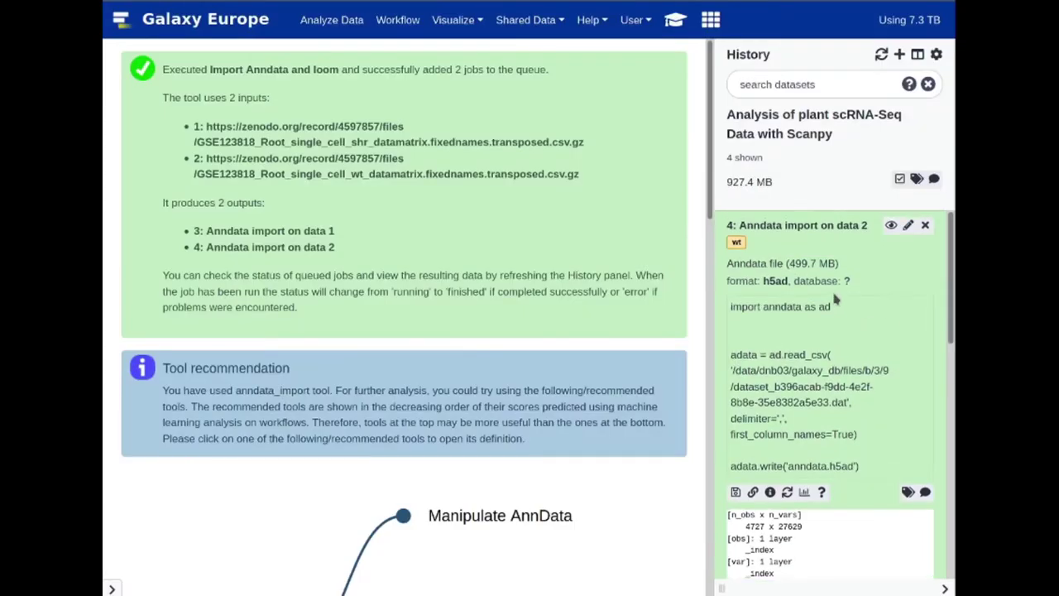
# Collapse the wt and shr AnnData imports (items 4 and 3) in the history
pyautogui.click(781, 237)
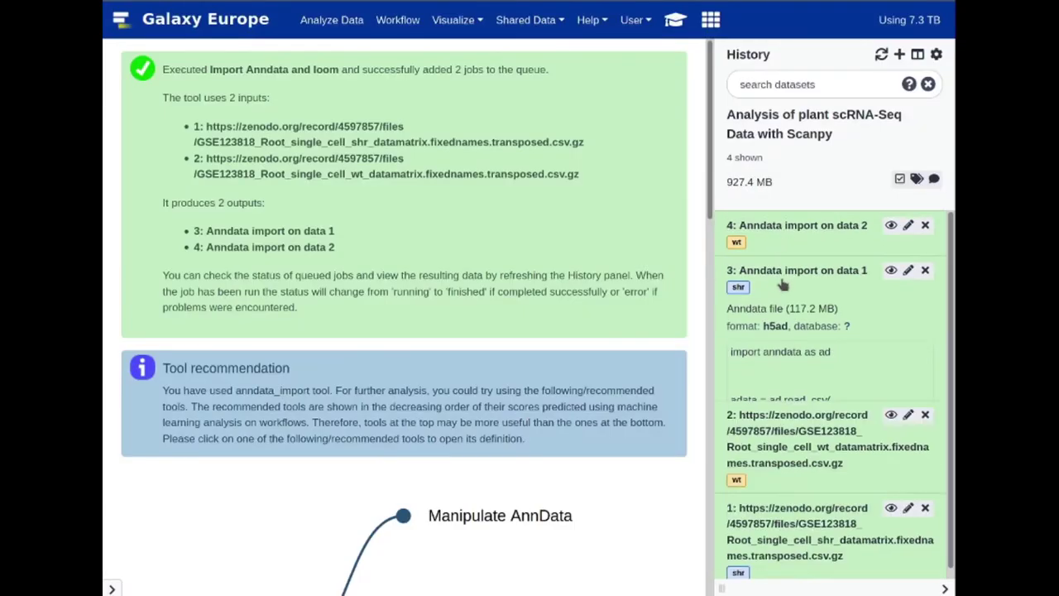
pyautogui.click(779, 279)
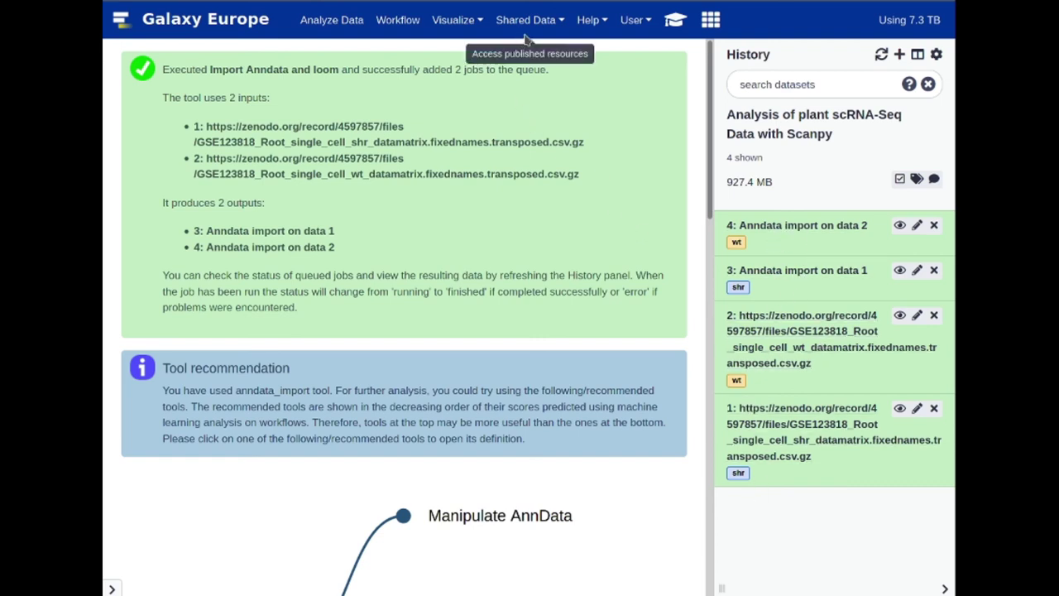
pyautogui.click(675, 20)
# Find the SHR and WT datasets in the Merge Batches and Relabel step and launch Manipulate AnnData
pyautogui.scroll(-1, 538, 300)
pyautogui.scroll(-4, 538, 299)
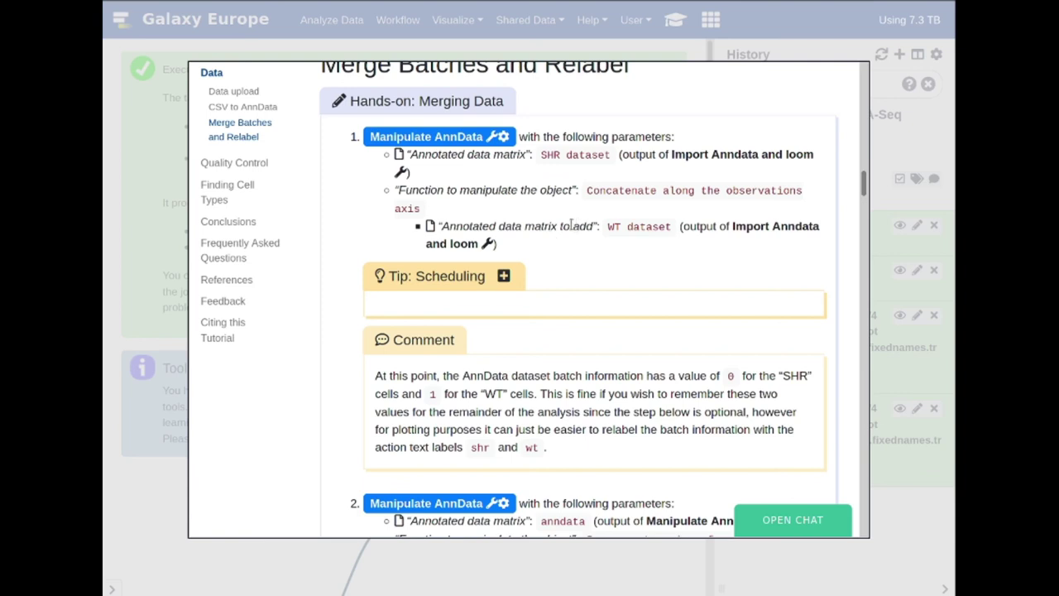
pyautogui.moveTo(608, 225); pyautogui.dragTo(627, 222)
pyautogui.moveTo(547, 154); pyautogui.dragTo(562, 155)
pyautogui.click(562, 156)
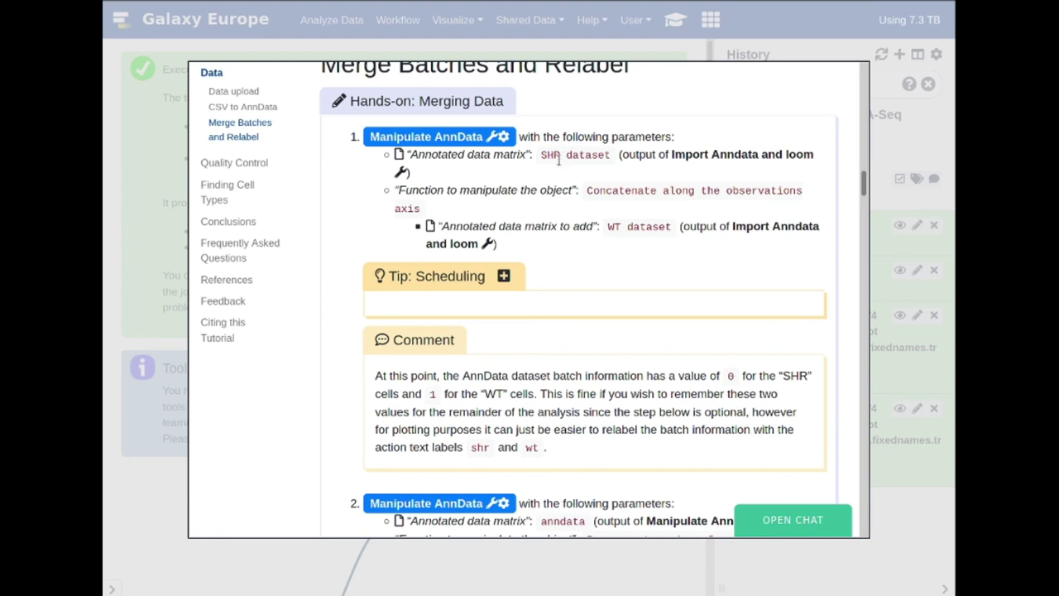
pyautogui.click(435, 138)
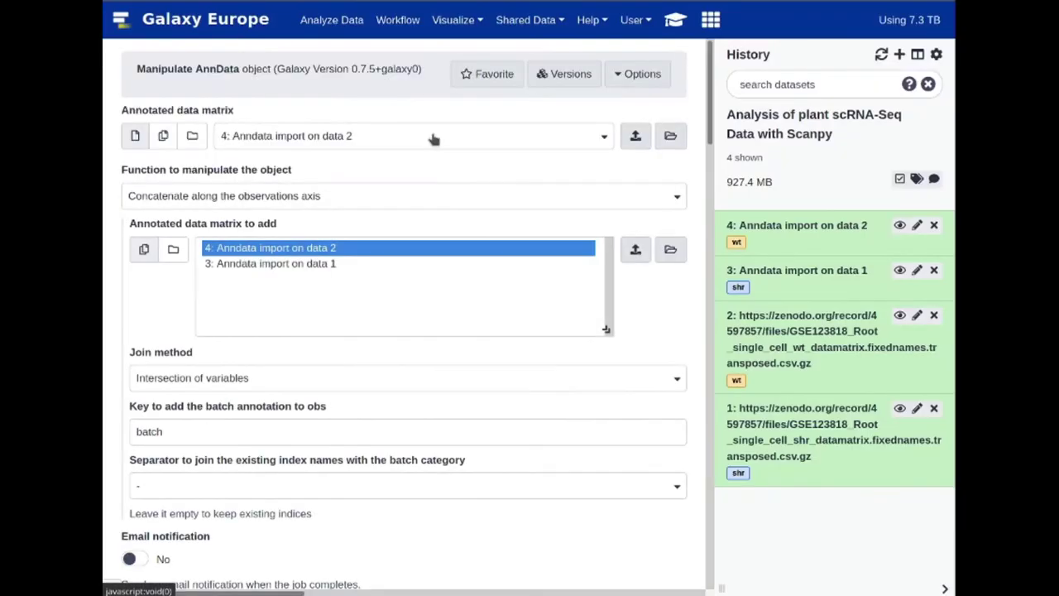
# Set the main matrix to 3: Anndata import on data 1 with Concatenate along the observations axis
pyautogui.click(366, 139)
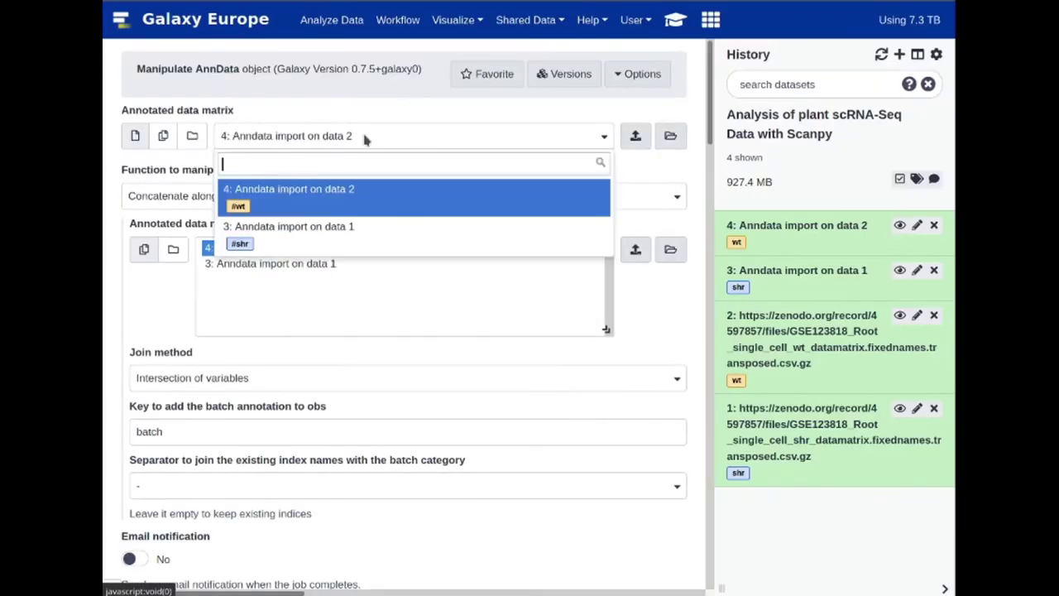
pyautogui.click(281, 240)
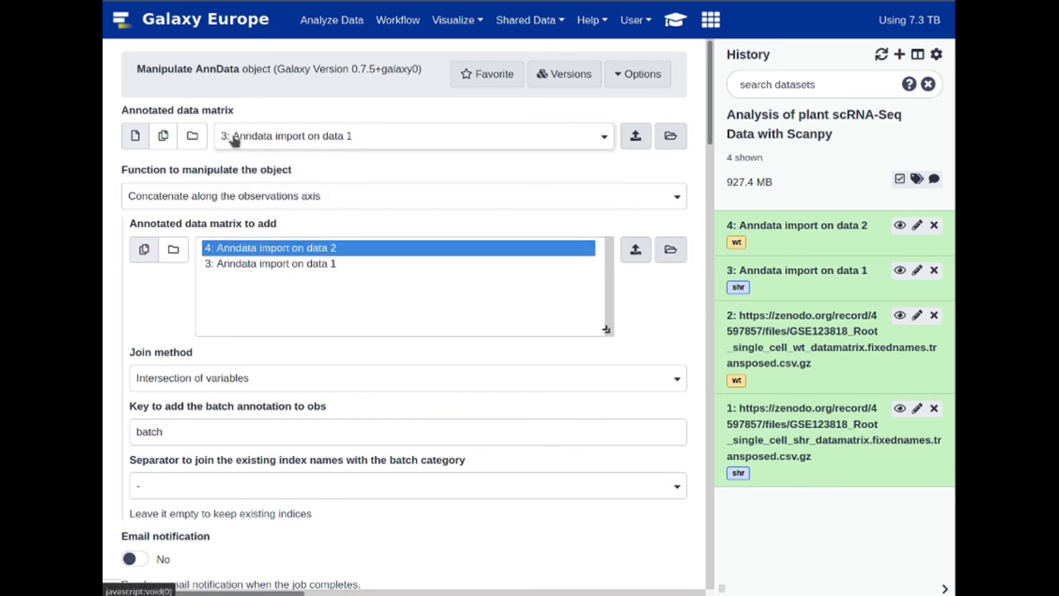
pyautogui.click(262, 202)
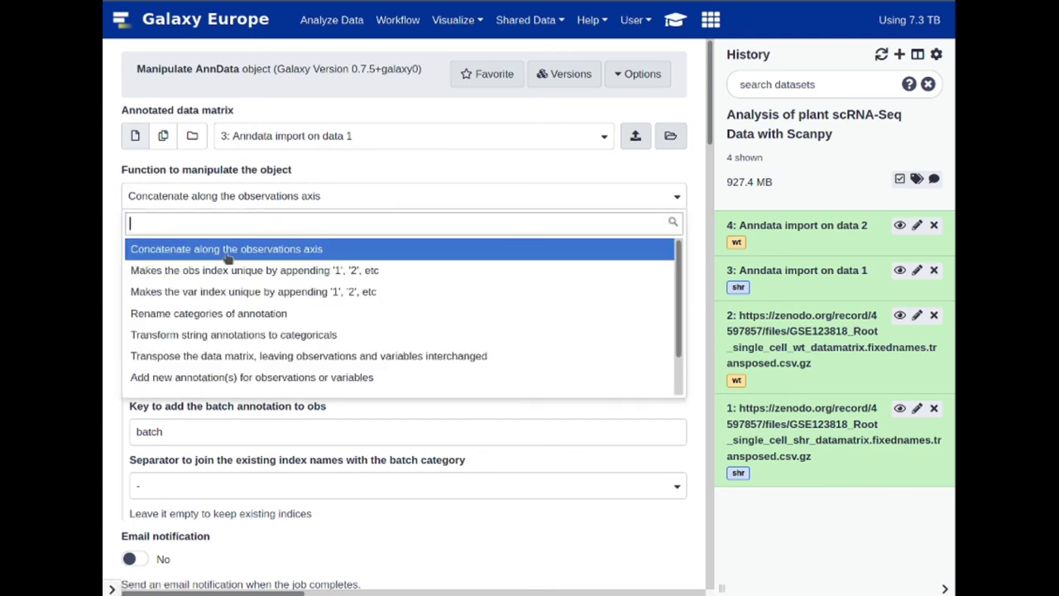
pyautogui.click(273, 203)
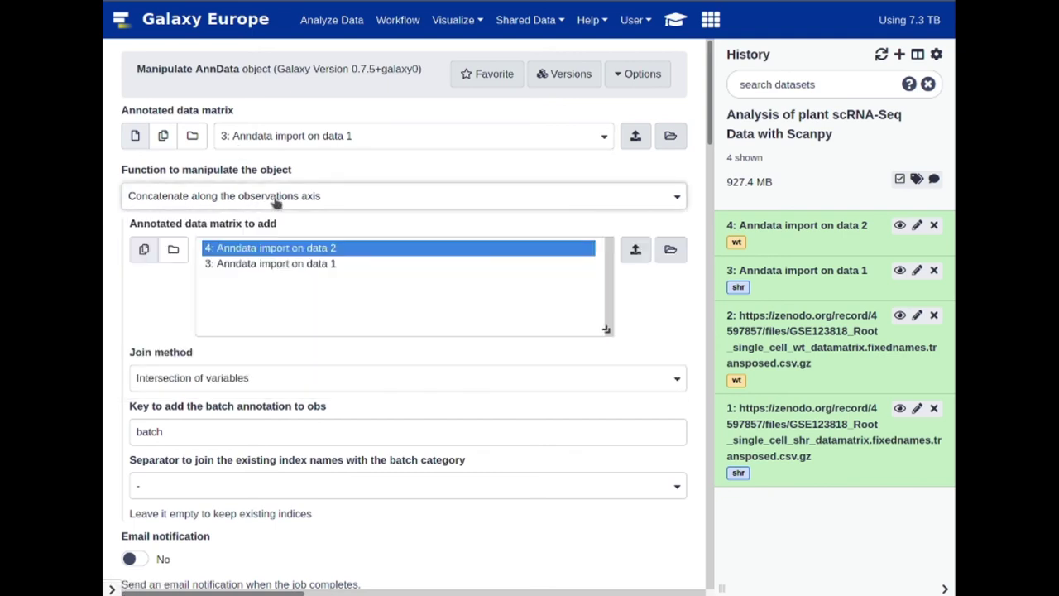
# Add 4: Anndata import on data 2 and join by Intersection of variables
pyautogui.click(266, 251)
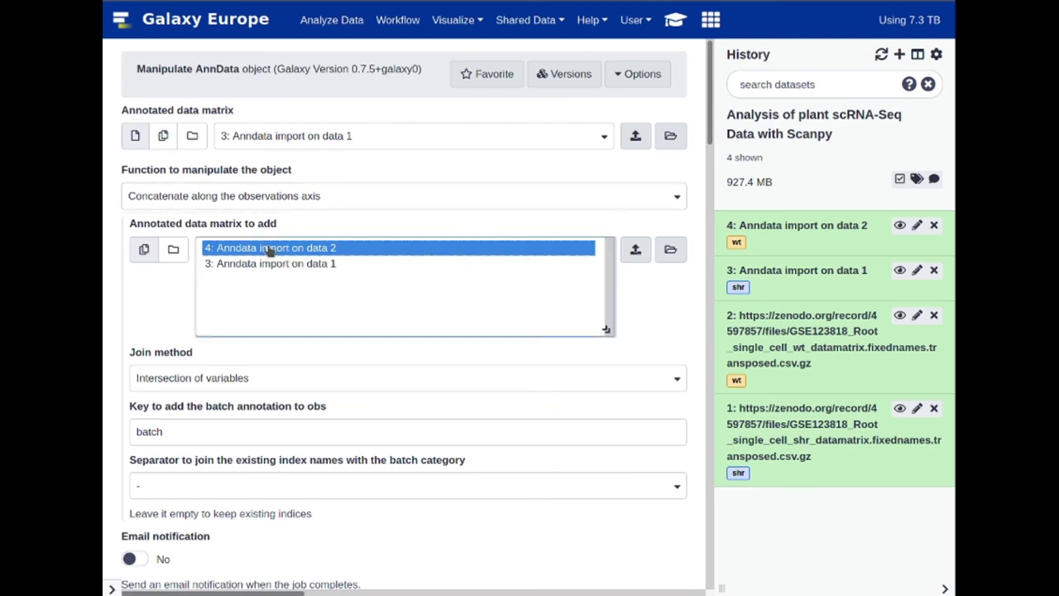
pyautogui.scroll(-1, 139, 344)
pyautogui.scroll(-1, 138, 343)
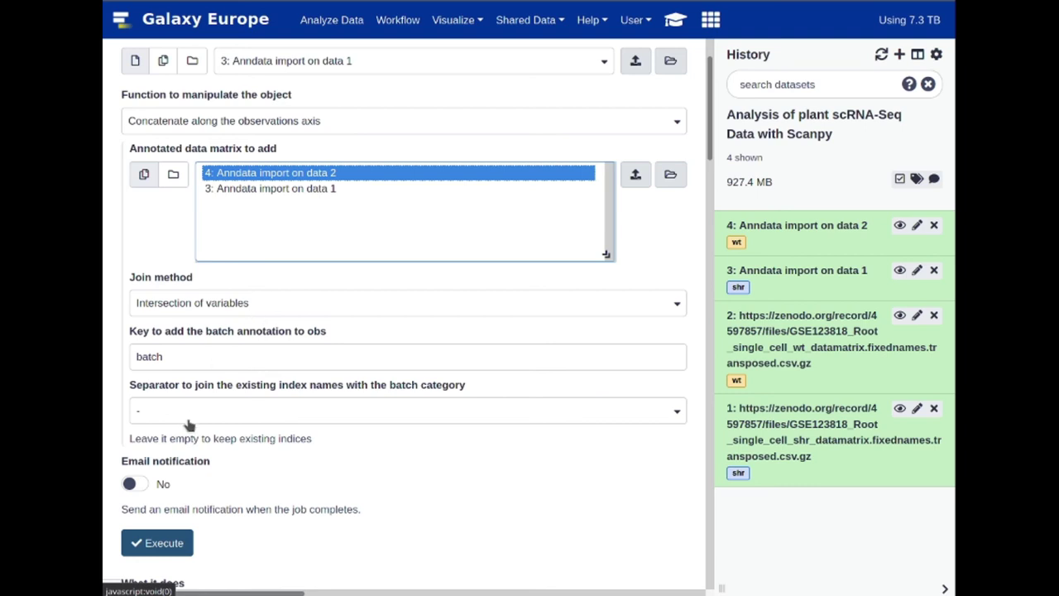
pyautogui.scroll(-1, 182, 426)
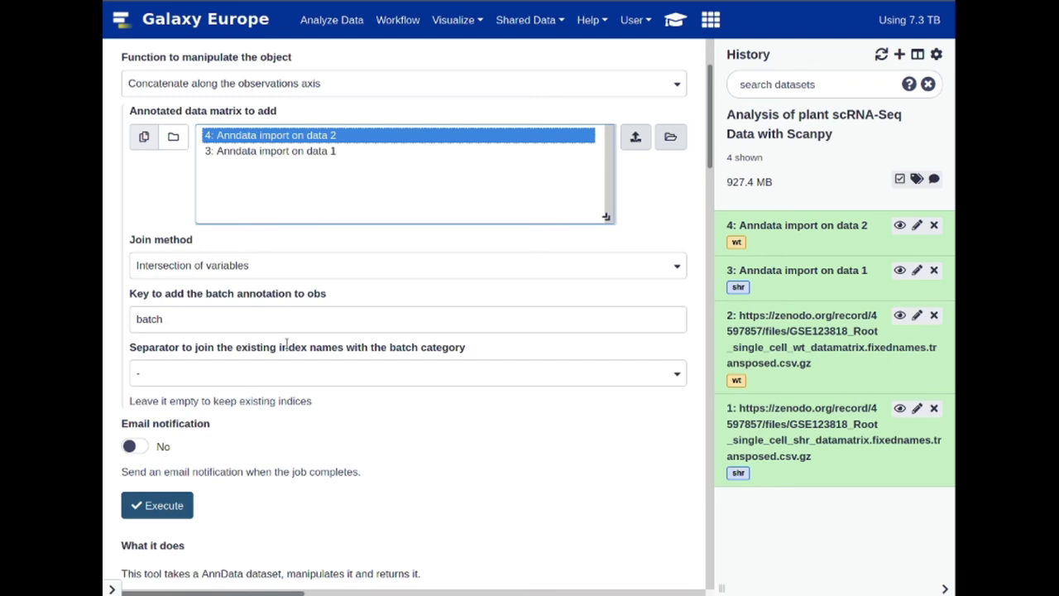
pyautogui.click(251, 274)
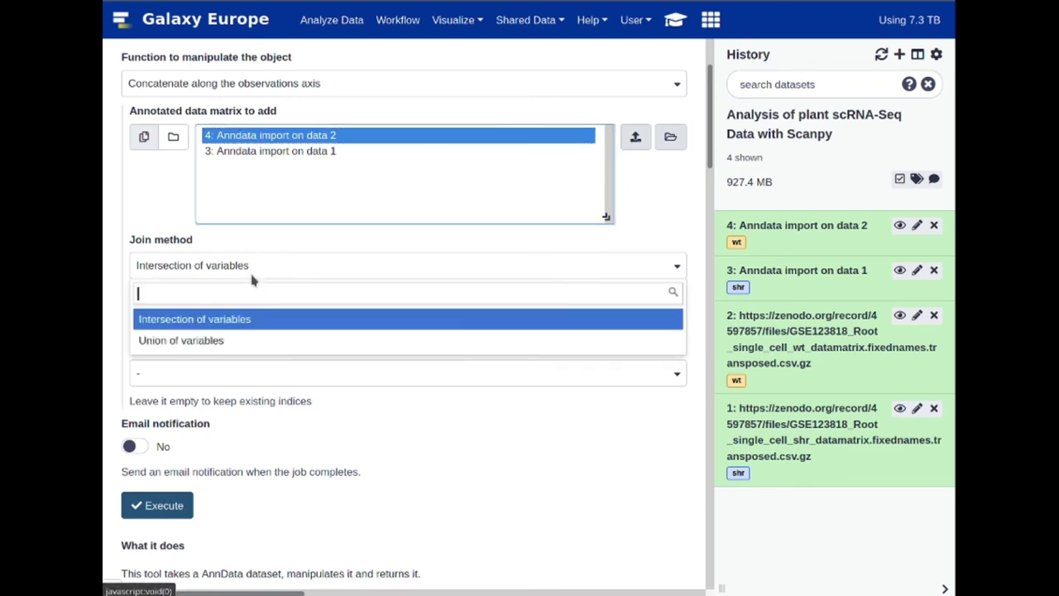
pyautogui.click(225, 316)
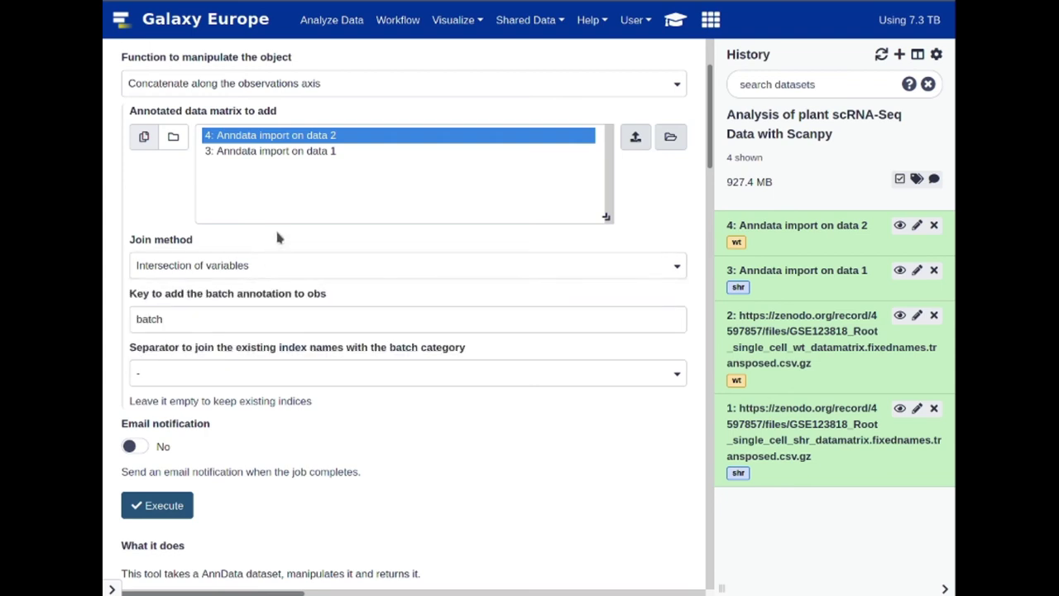